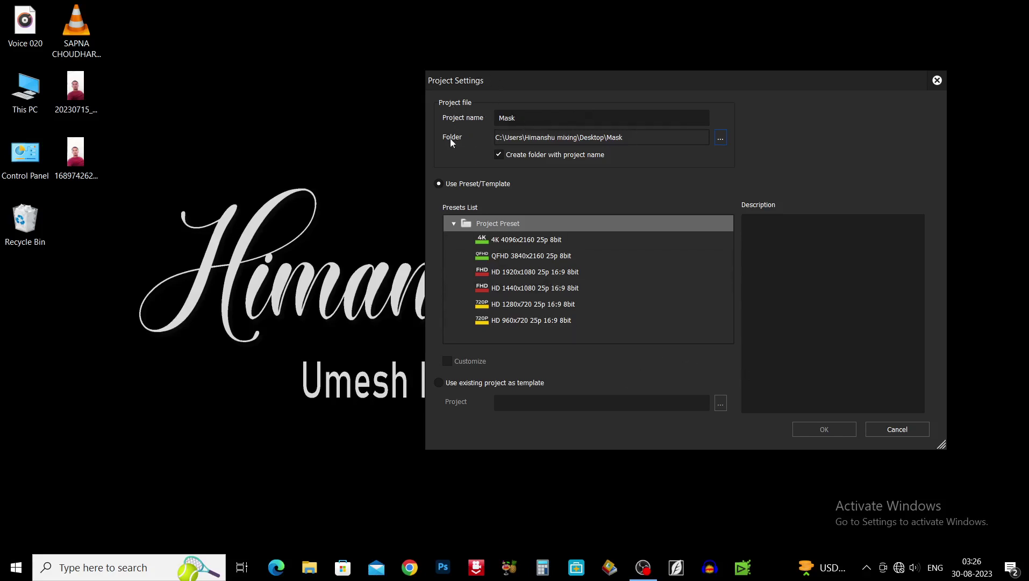
Step: Create the project Mask with the HD 1920x1080 25p 16:9 8bit preset
click(538, 277)
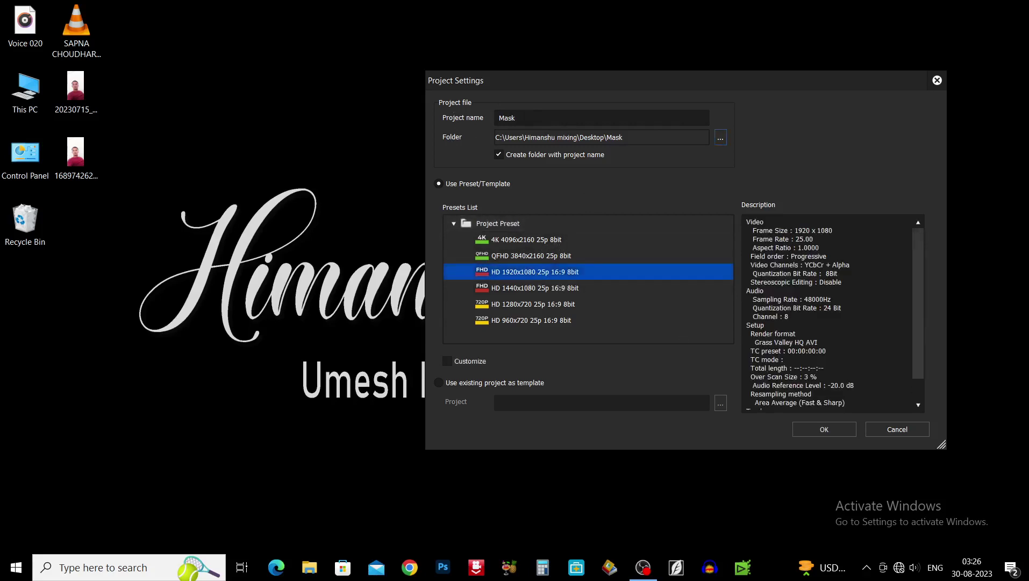
click(821, 430)
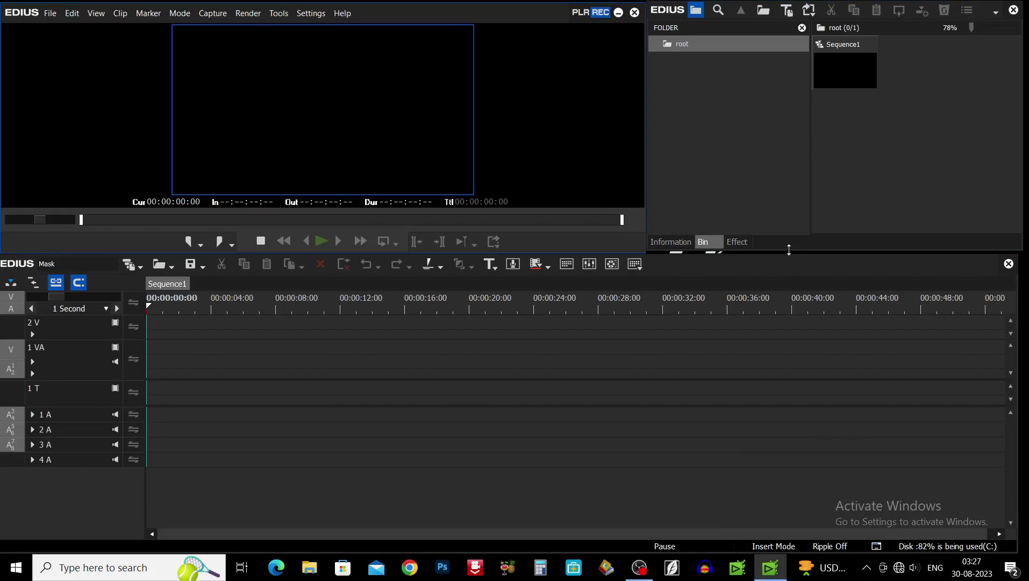
Step: Create a new folder under the bin's root and import the wedding clips 00385 to 00399 into it
right_click(775, 111)
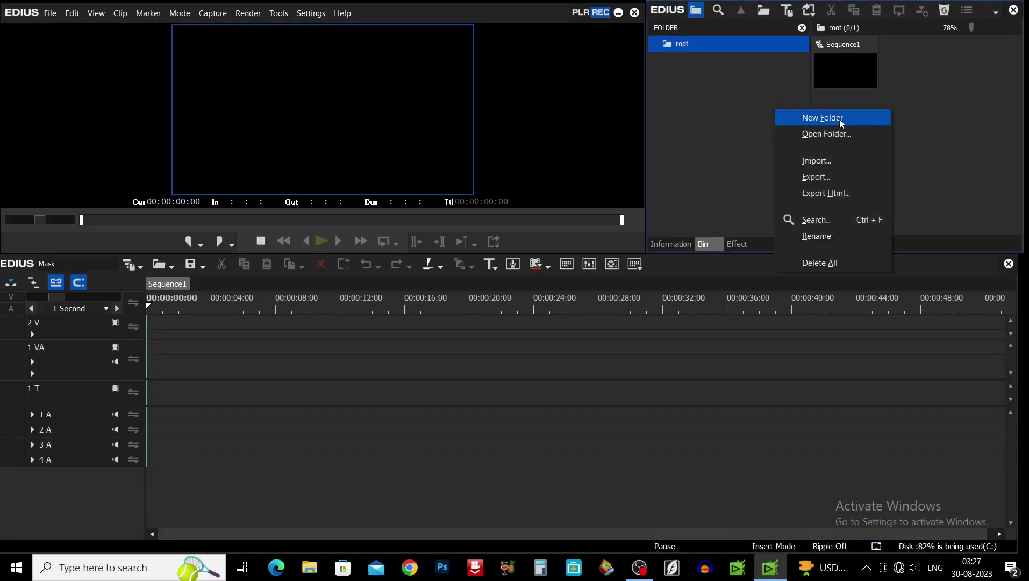
click(839, 119)
double_click(914, 113)
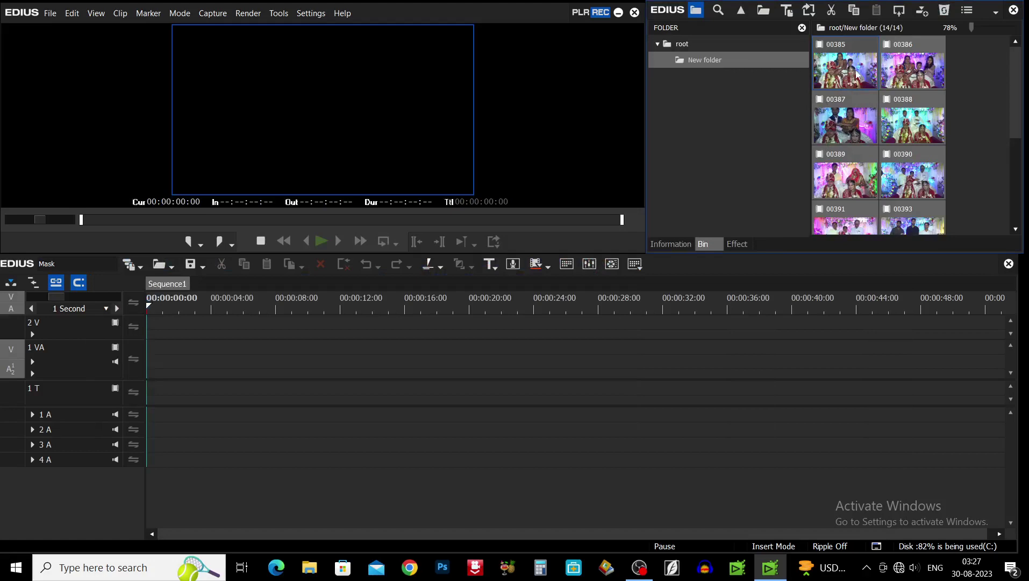
Step: Place all the imported wedding clips in sequence on track 1 VA from the timeline start and scrub through them
mouse_move(857, 74)
drag(857, 74, 153, 355)
drag(180, 311, 292, 302)
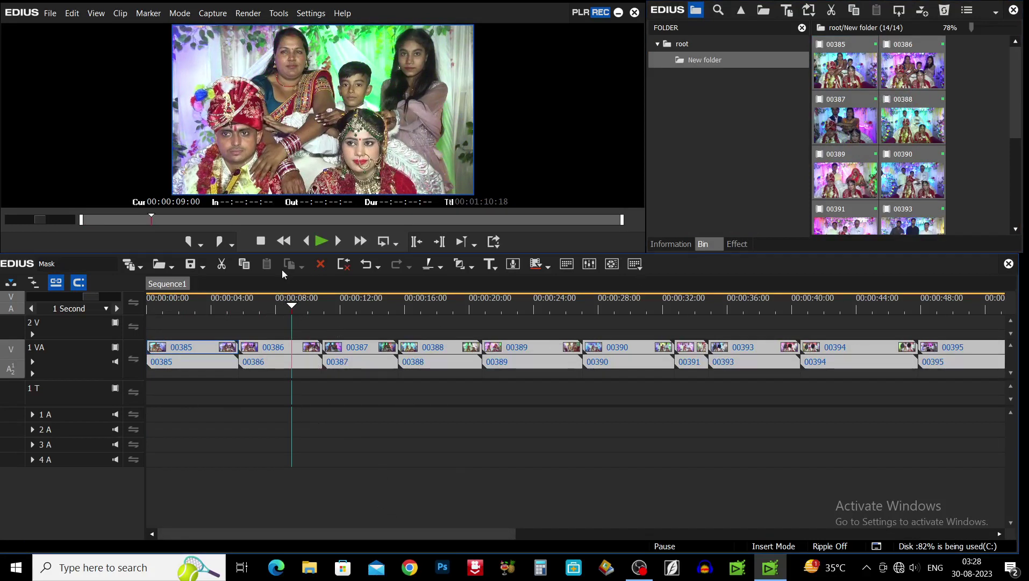
drag(297, 312, 356, 304)
Step: Add 2 video tracks above track 2 V
right_click(98, 325)
mouse_move(124, 438)
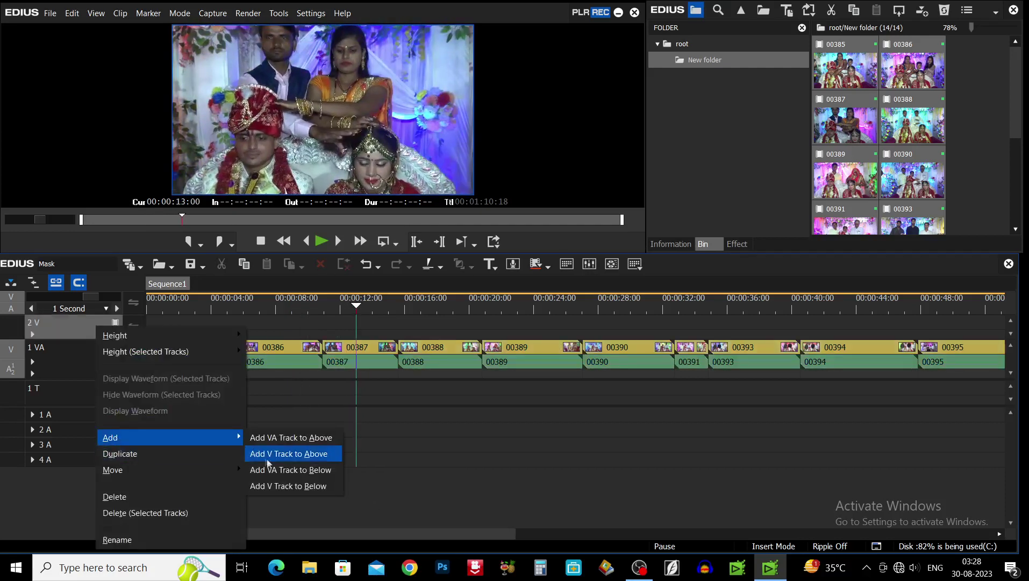
click(267, 456)
text(2)
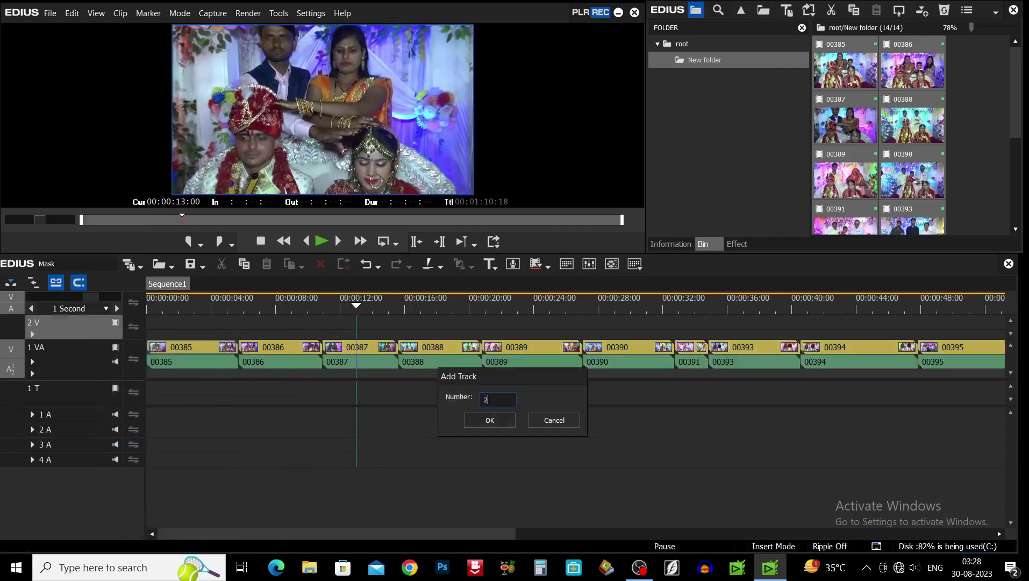
click(505, 420)
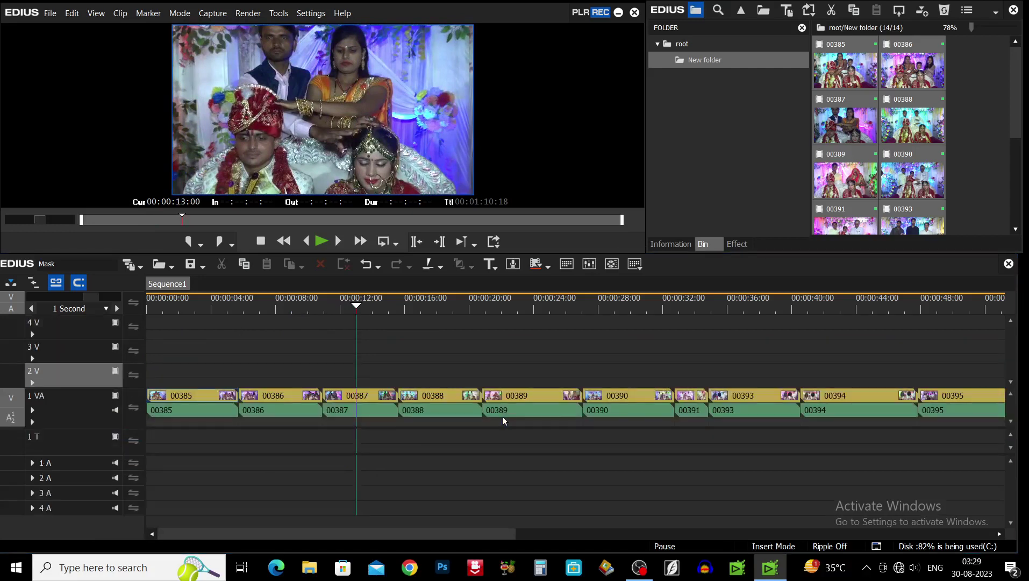
Step: Import the background clips, including 1111, from the meteriyal folder on drive D into the bin's new folder
double_click(989, 138)
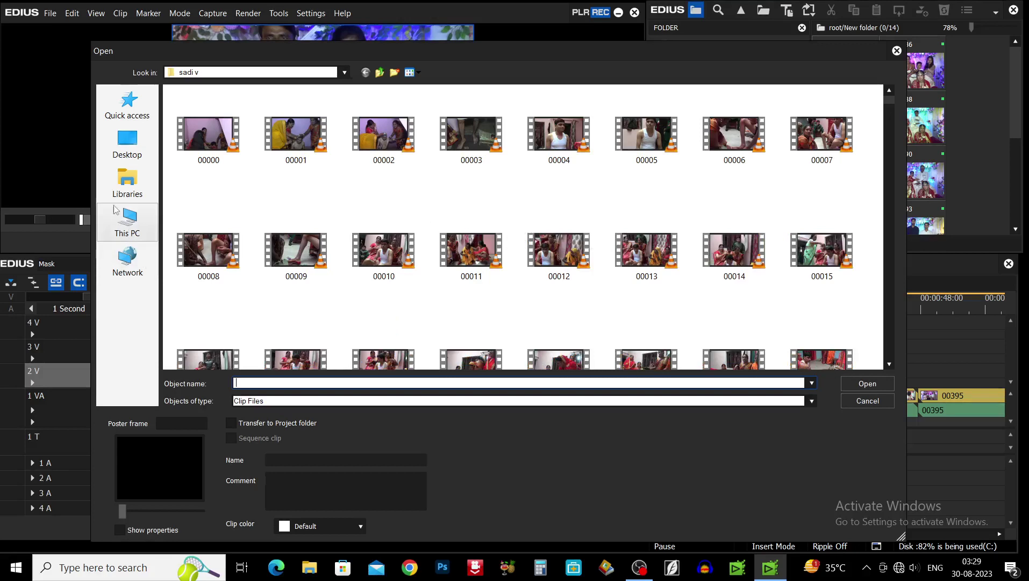
click(127, 231)
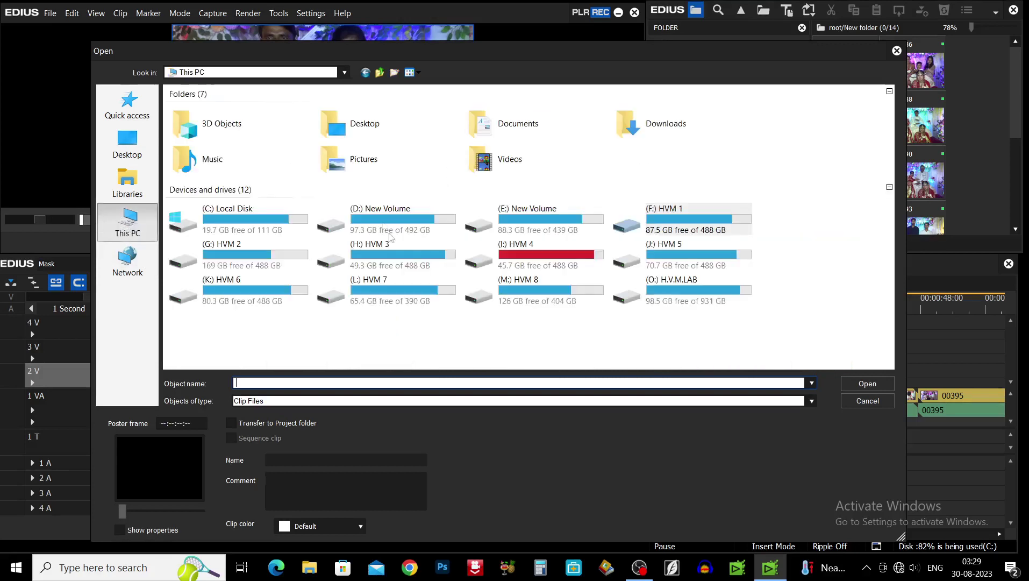
double_click(382, 210)
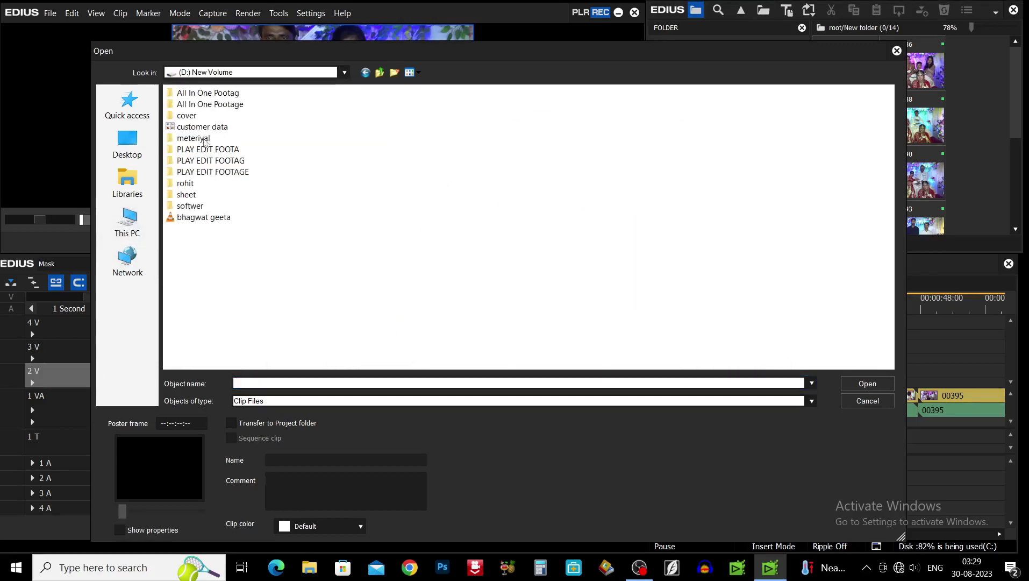
double_click(204, 139)
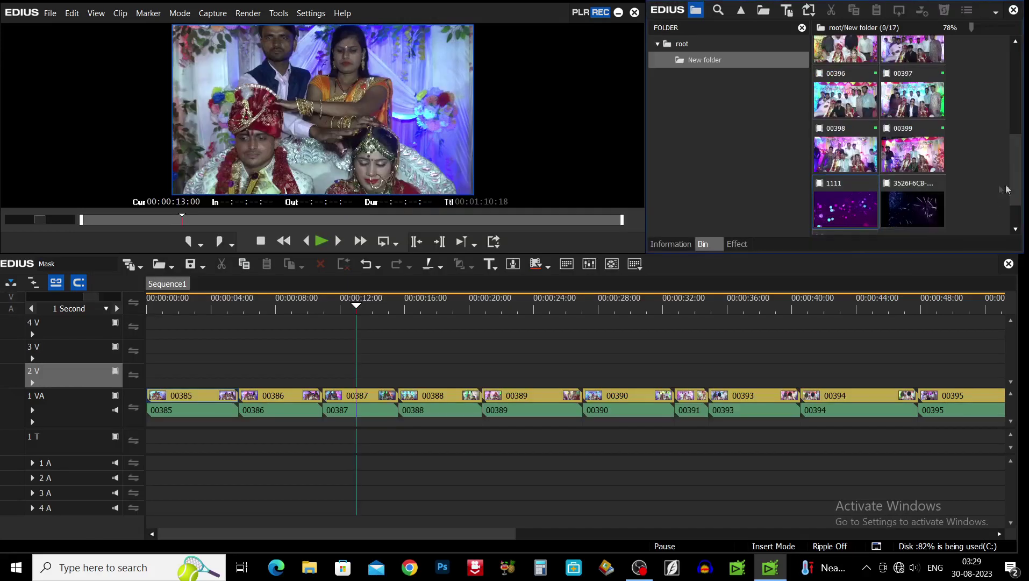
Step: Place the red and gold bokeh background clip on track 3 V, aligned with the start of clip 00387
scroll(1022, 177, down, 1)
scroll(1021, 177, down, 1)
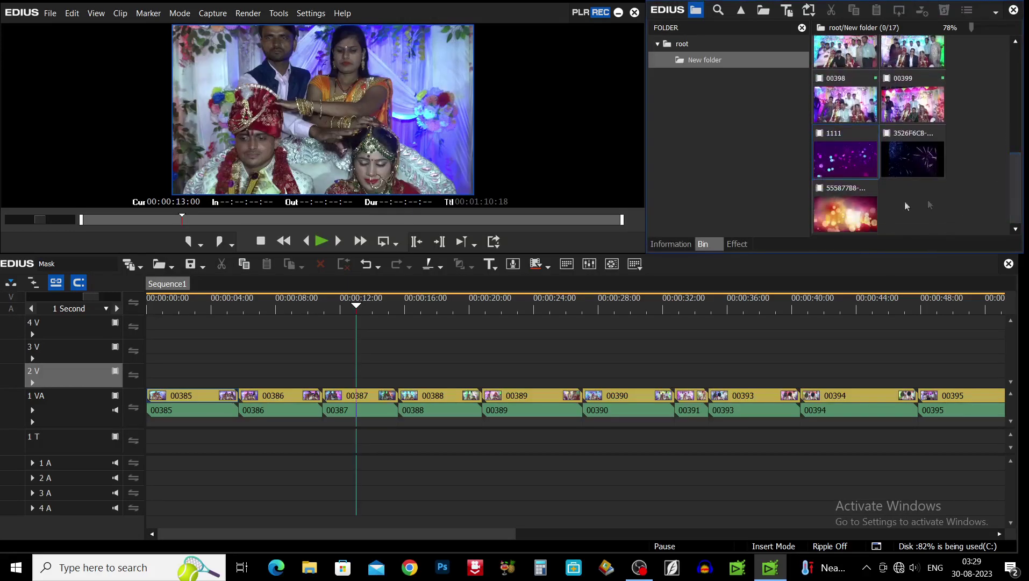
click(860, 186)
drag(853, 211, 325, 358)
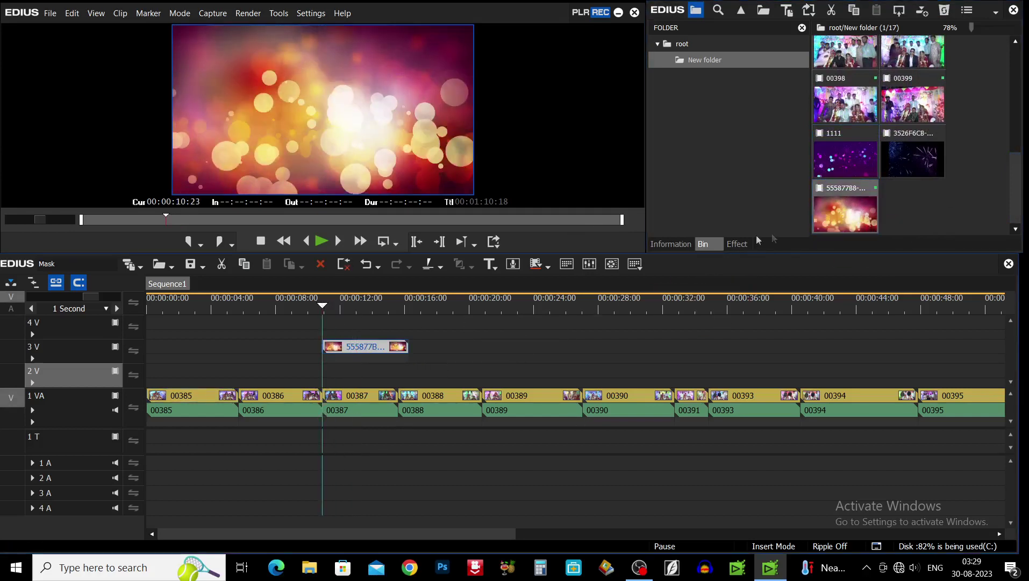
Step: Apply the Mask video filter to the bokeh clip on track 3 V
click(737, 245)
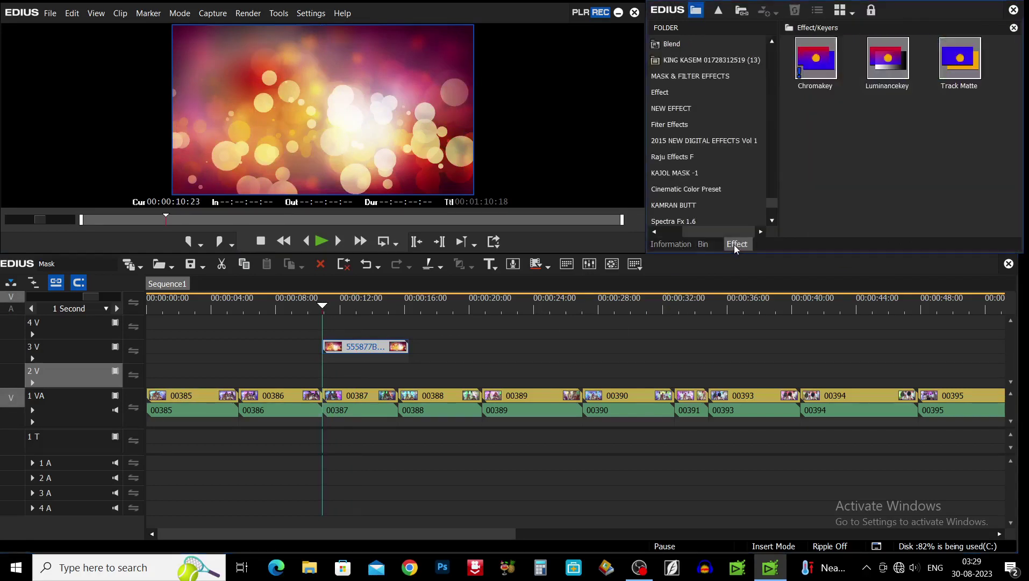
drag(773, 203, 778, 47)
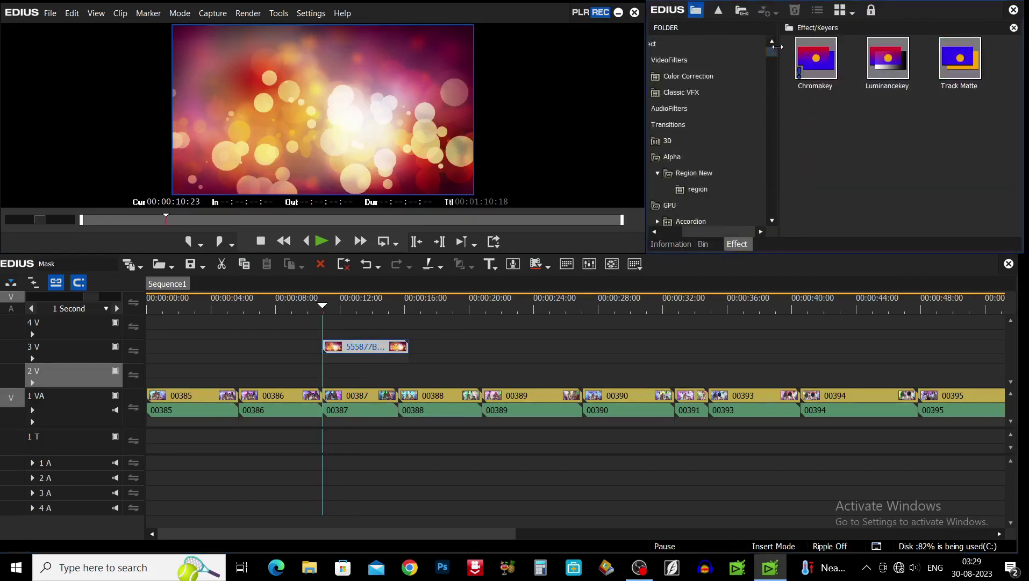
click(690, 61)
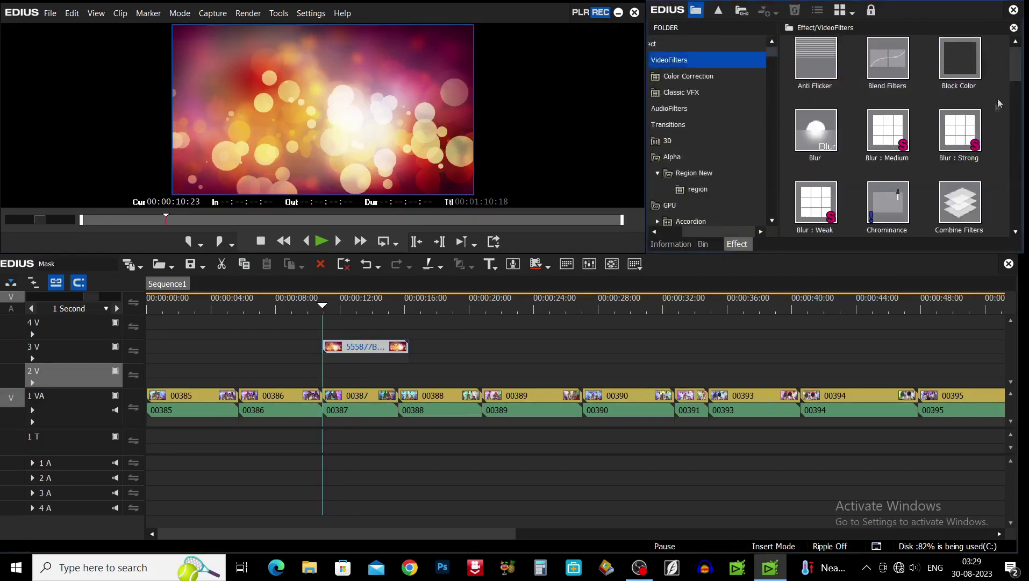
drag(1016, 69, 1013, 107)
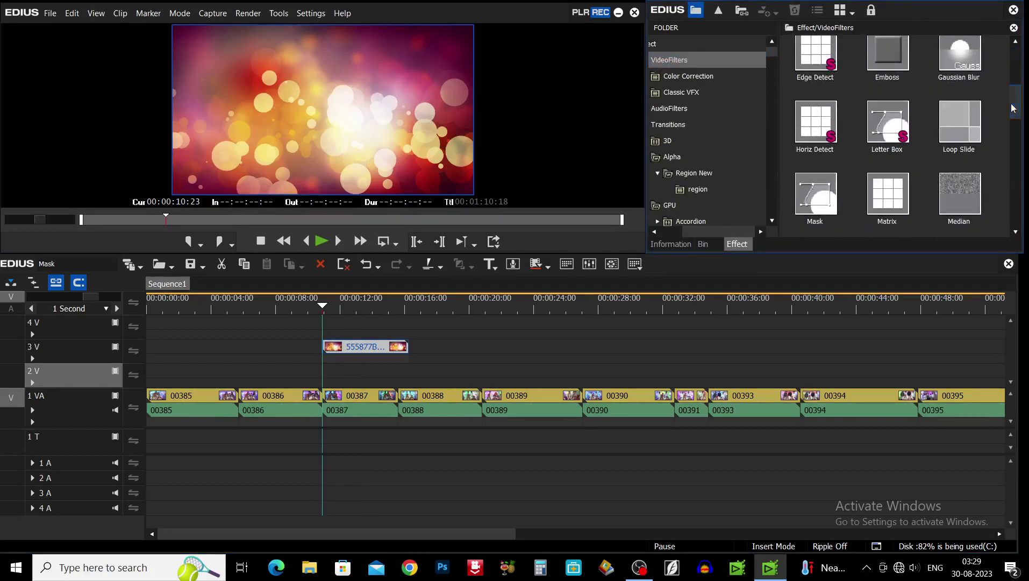
click(821, 204)
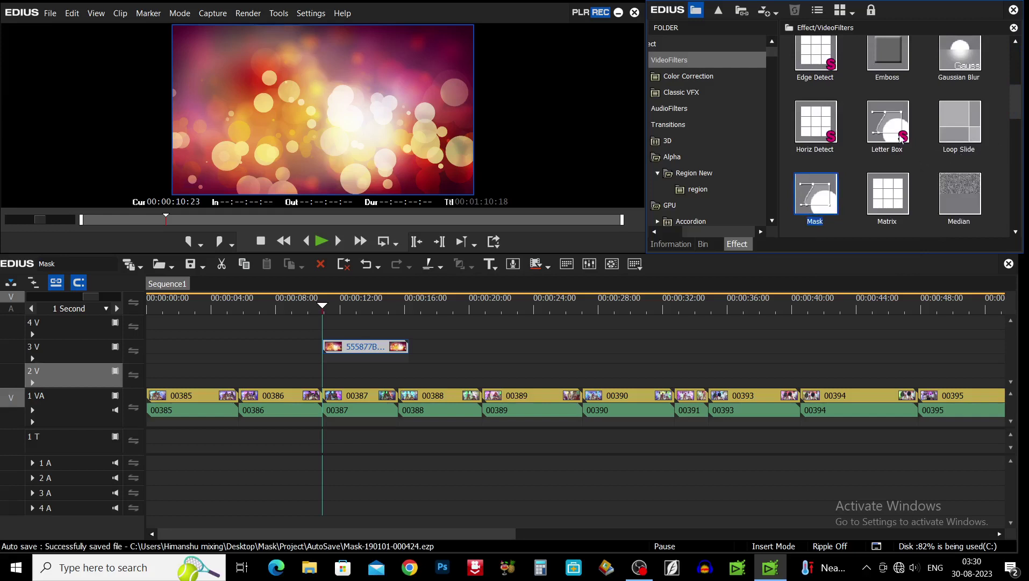
mouse_move(902, 139)
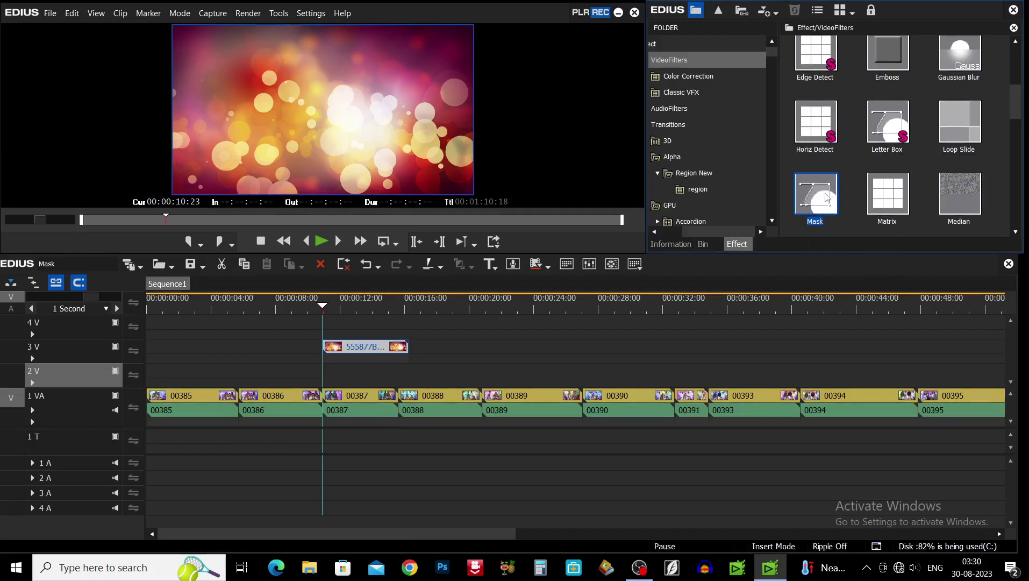
drag(821, 196, 390, 349)
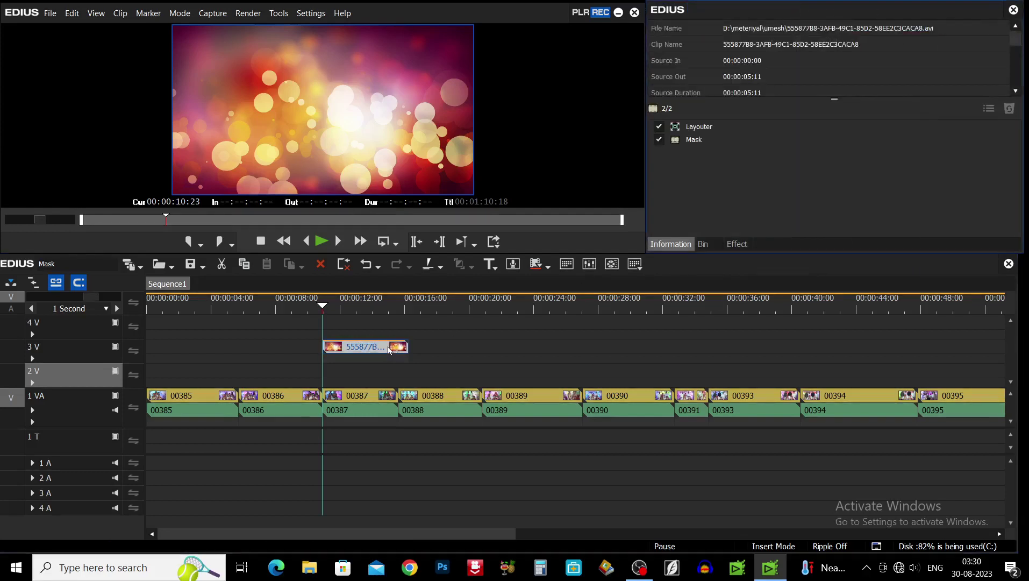
Step: Open the bokeh clip's Mask settings, draw a large rectangular mask and move it to about X 1.2, Y -18.2 px
click(720, 145)
double_click(732, 140)
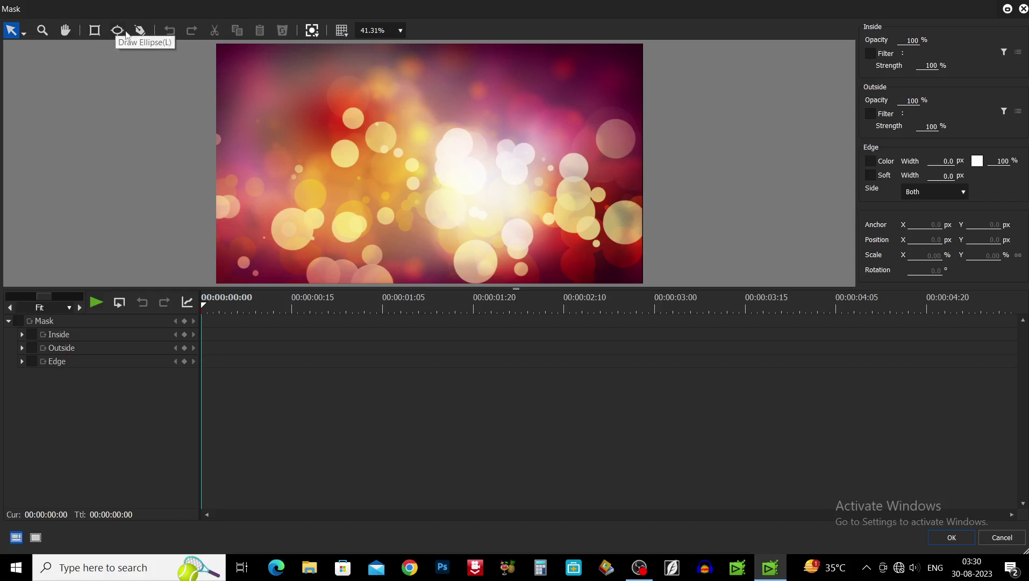
click(96, 35)
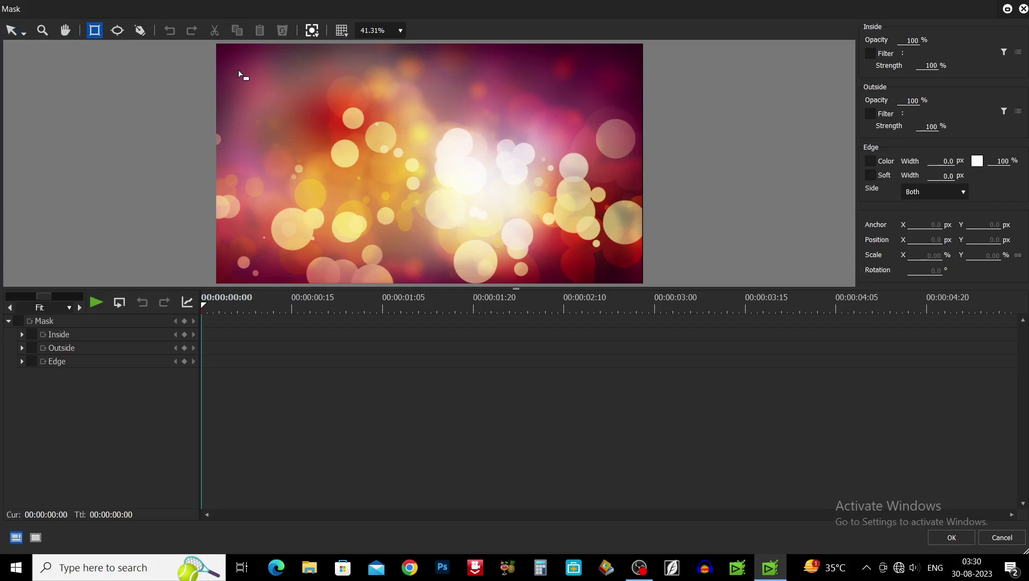
drag(234, 64, 614, 258)
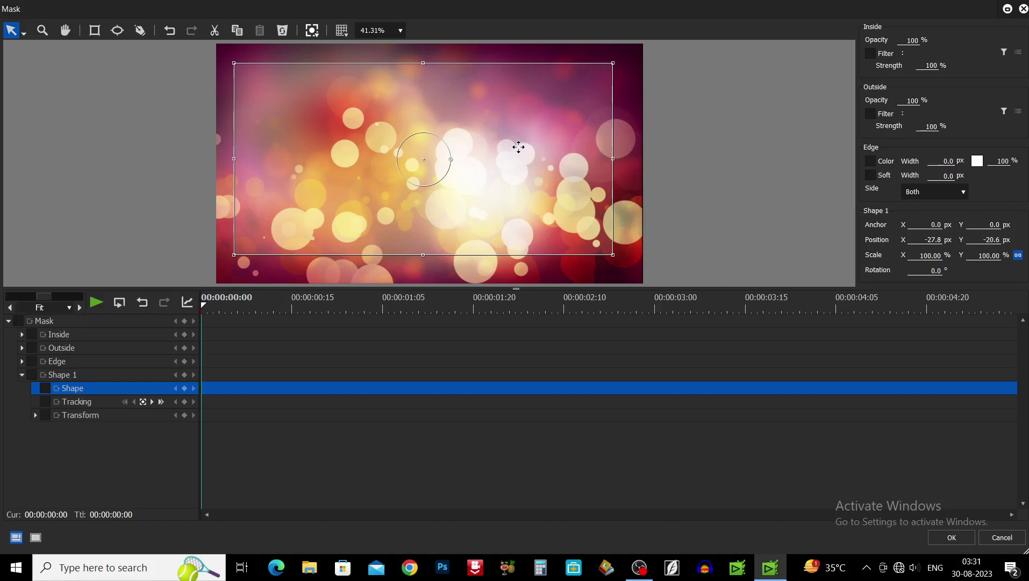
drag(490, 125, 494, 126)
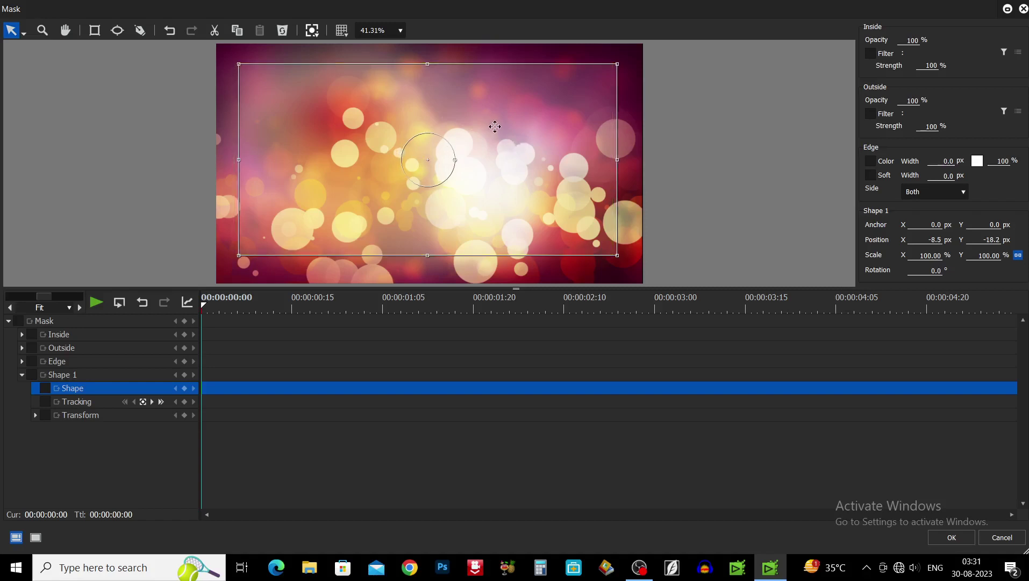
drag(495, 126, 497, 126)
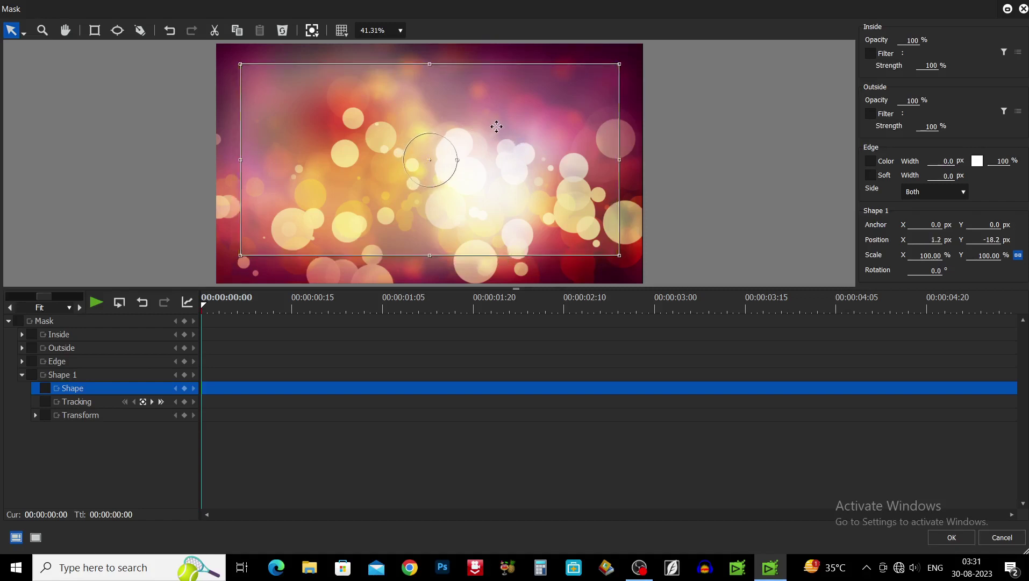
Step: Enable the mask's inside filter, set inside opacity to 0%, and apply a soft edge 33.1 px wide
click(871, 52)
click(911, 41)
click(871, 176)
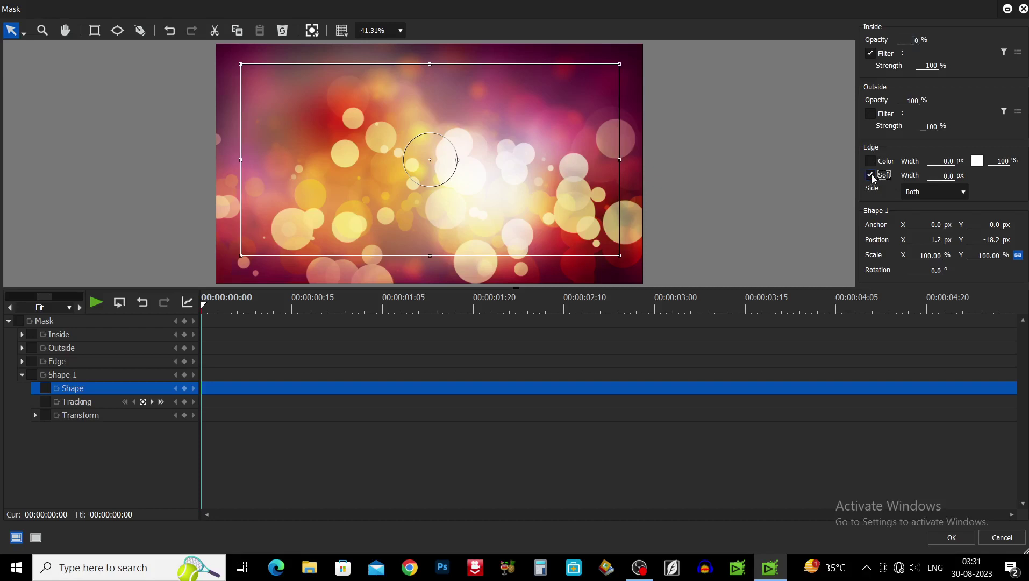
click(947, 176)
drag(956, 174, 1004, 3)
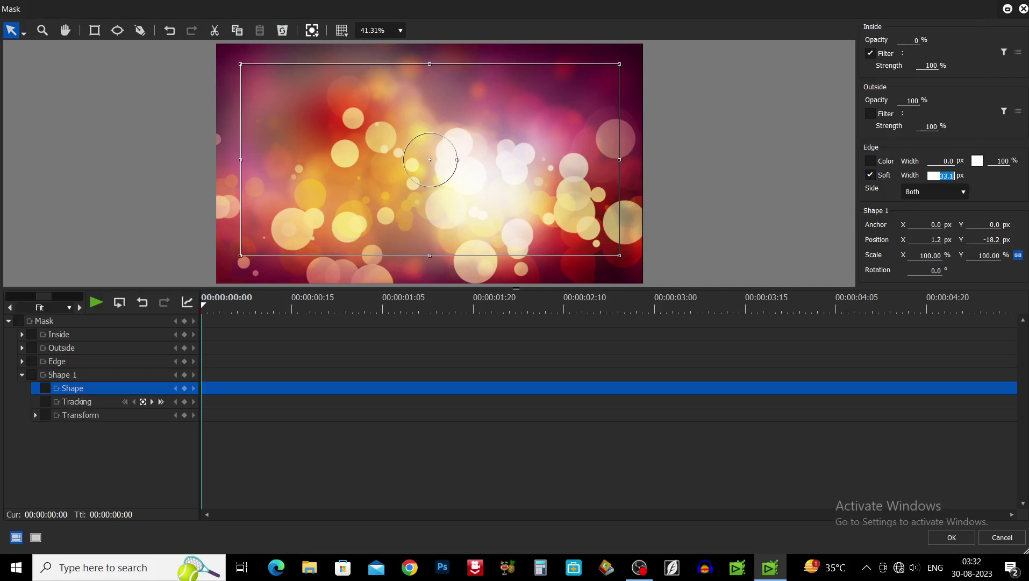
click(949, 539)
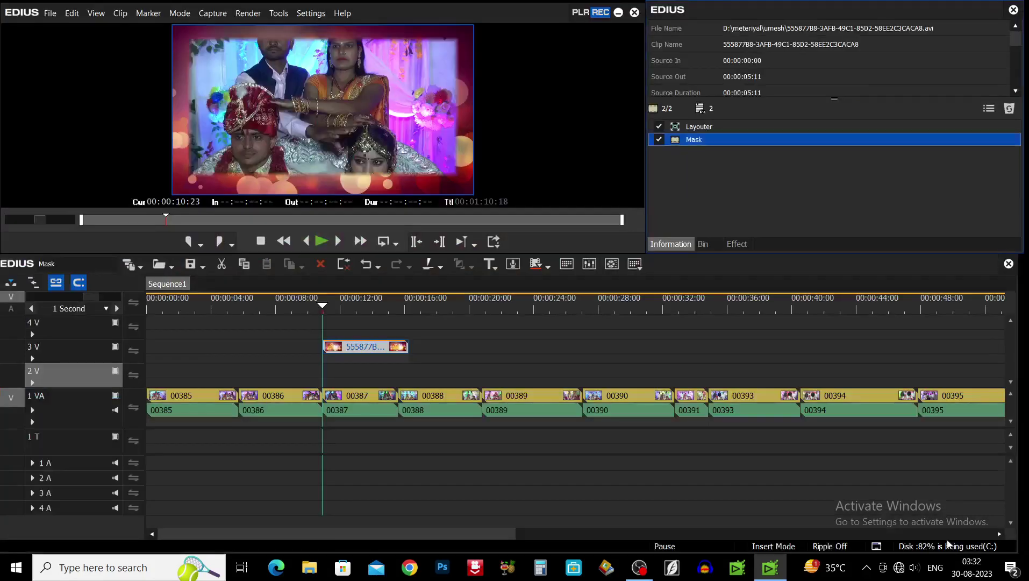
Step: Scrub the timeline to check the soft bokeh frame over clip 00387
drag(326, 306, 346, 298)
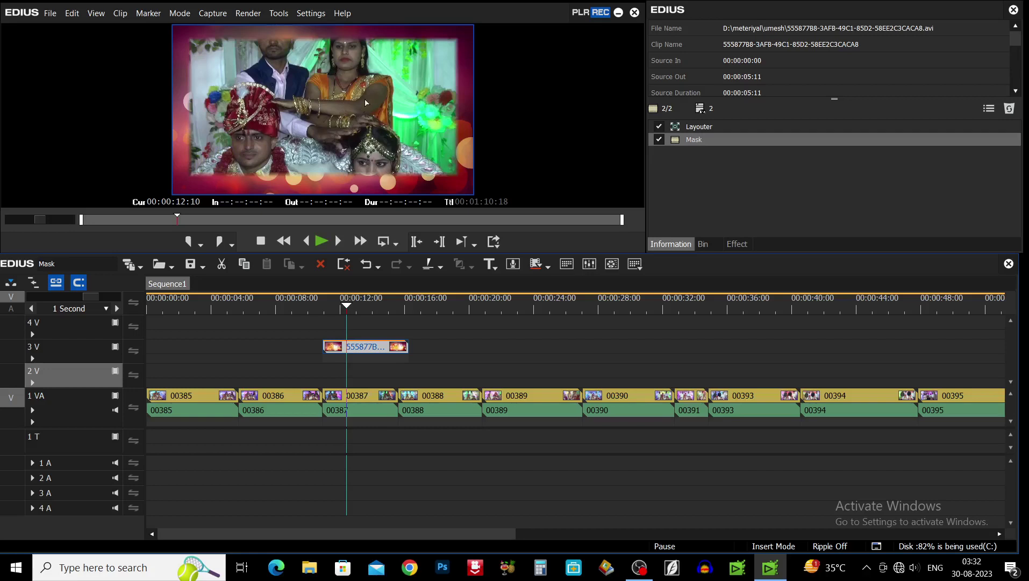
click(368, 397)
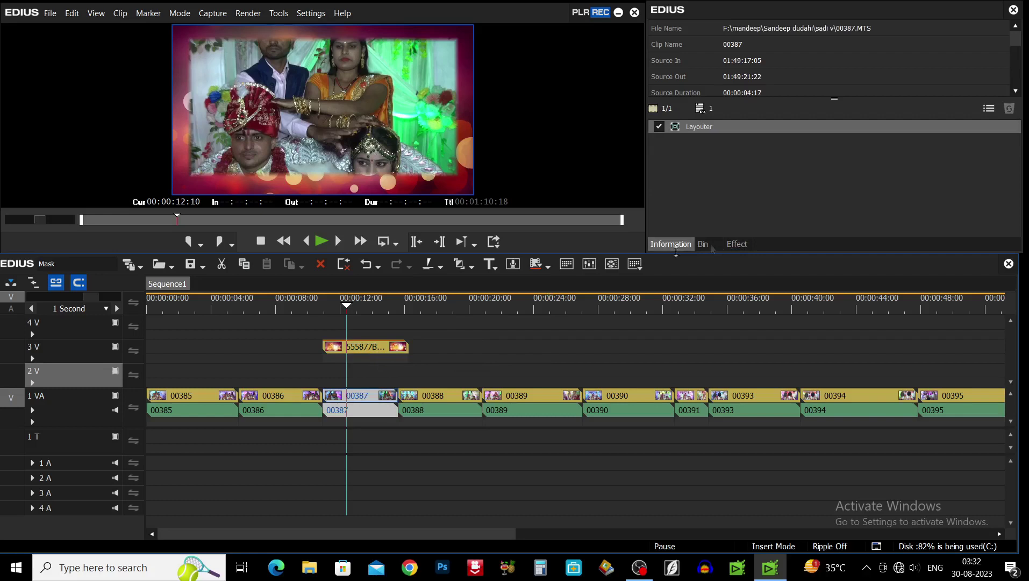
drag(347, 313, 356, 311)
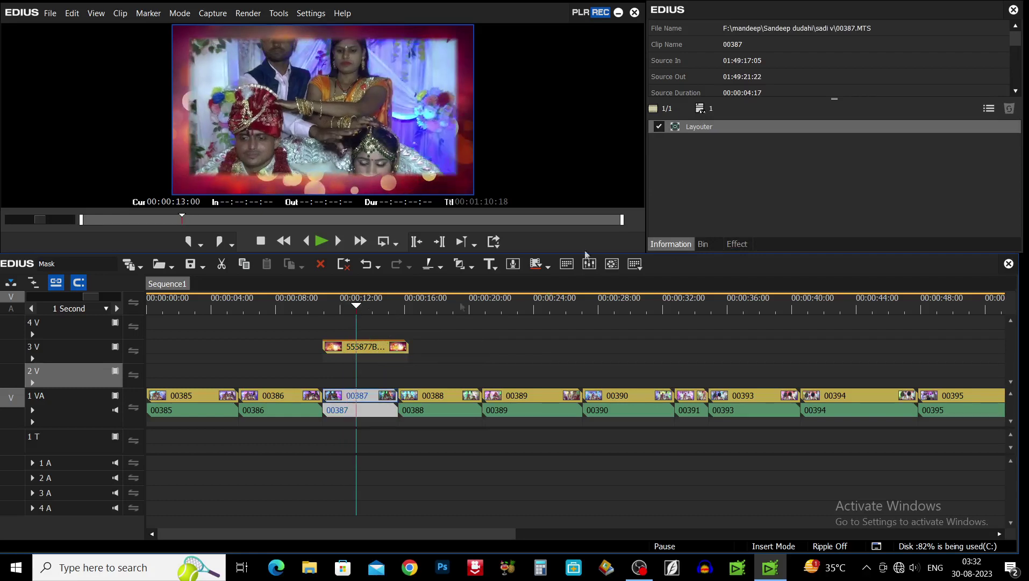
Step: Save the Mask filter settings of the bokeh clip on track 3 V as a current user preset
click(380, 354)
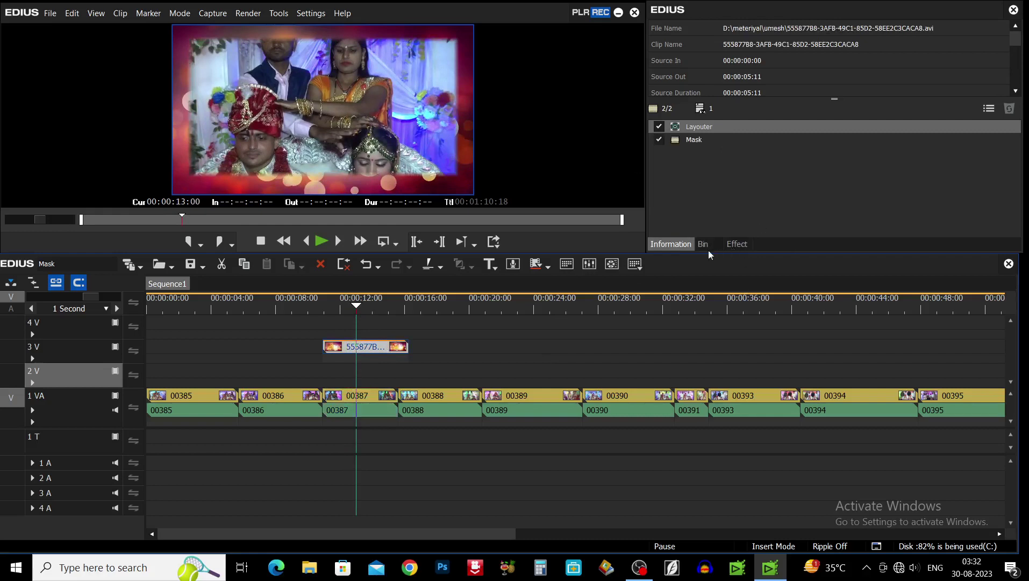
click(743, 249)
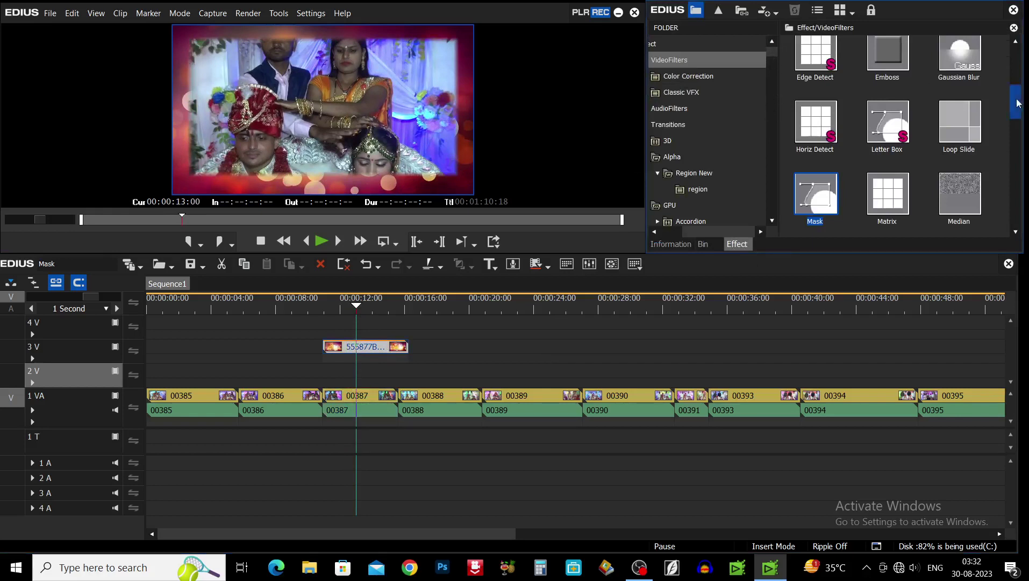
scroll(1007, 106, up, 2)
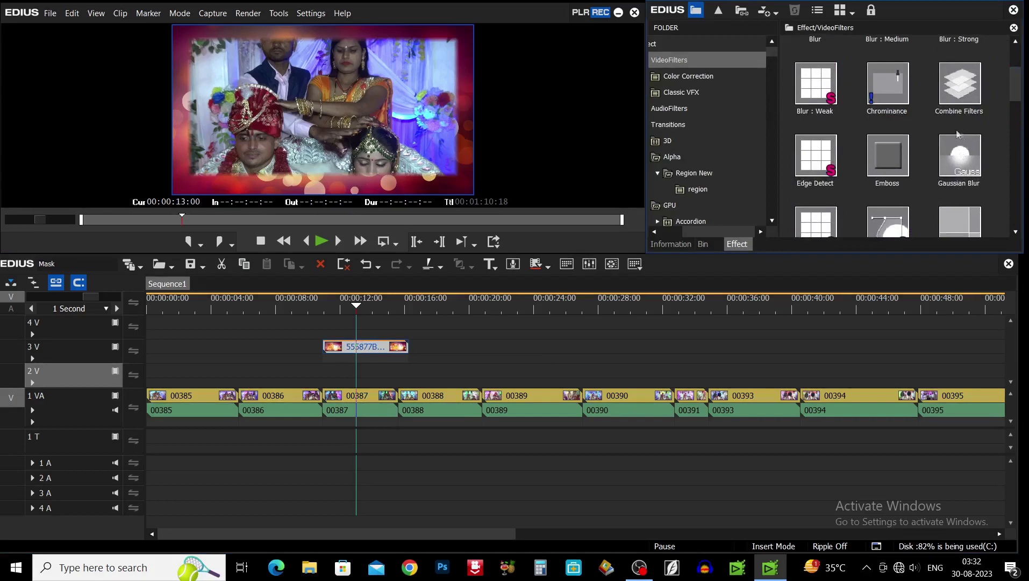
drag(1015, 97, 1022, 229)
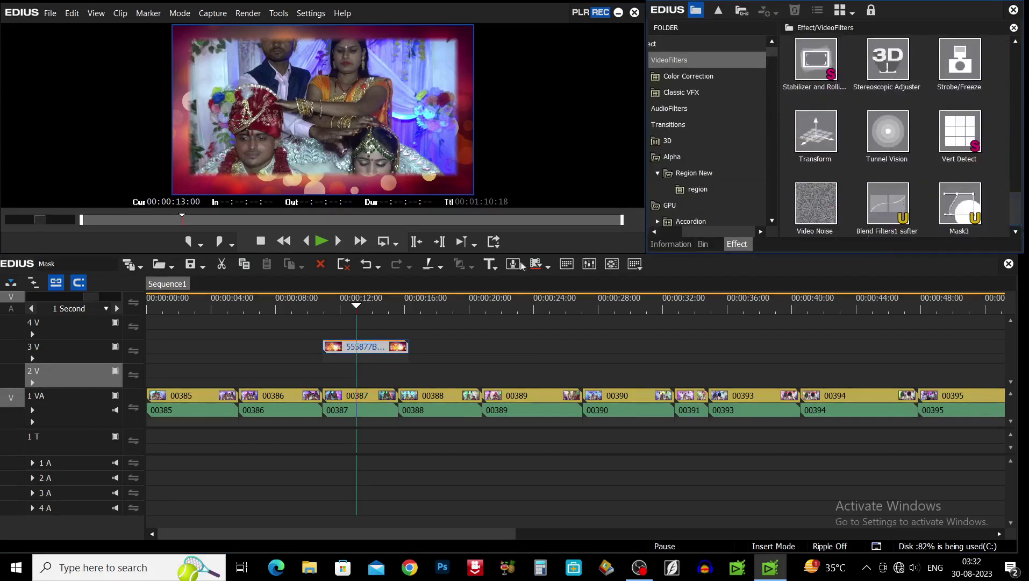
click(671, 245)
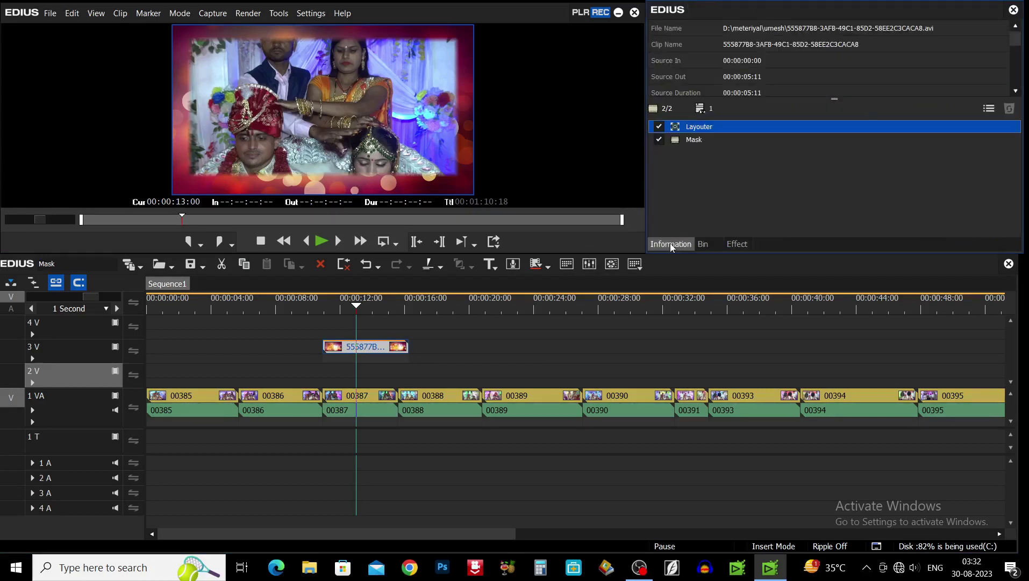
click(698, 142)
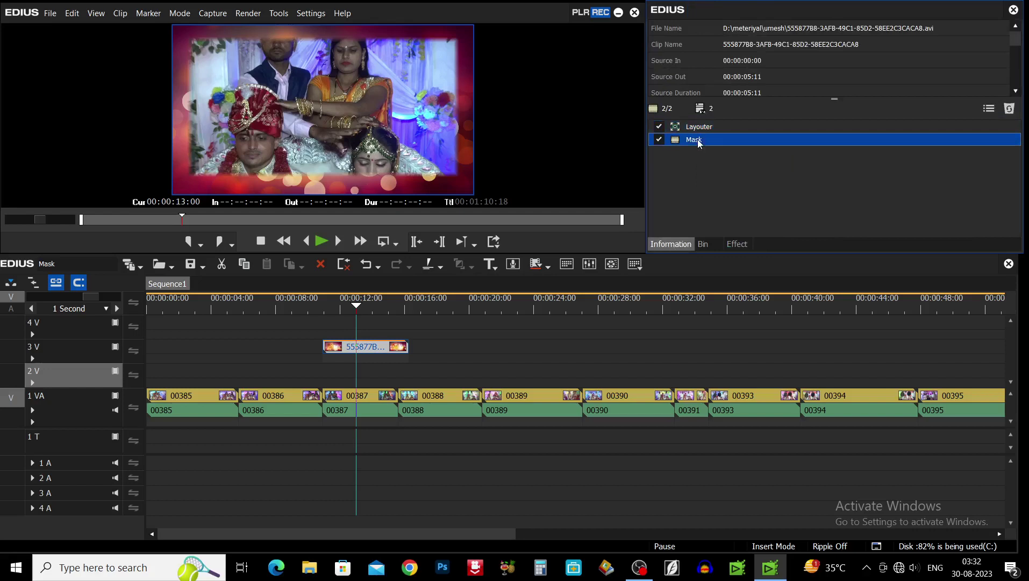
right_click(698, 142)
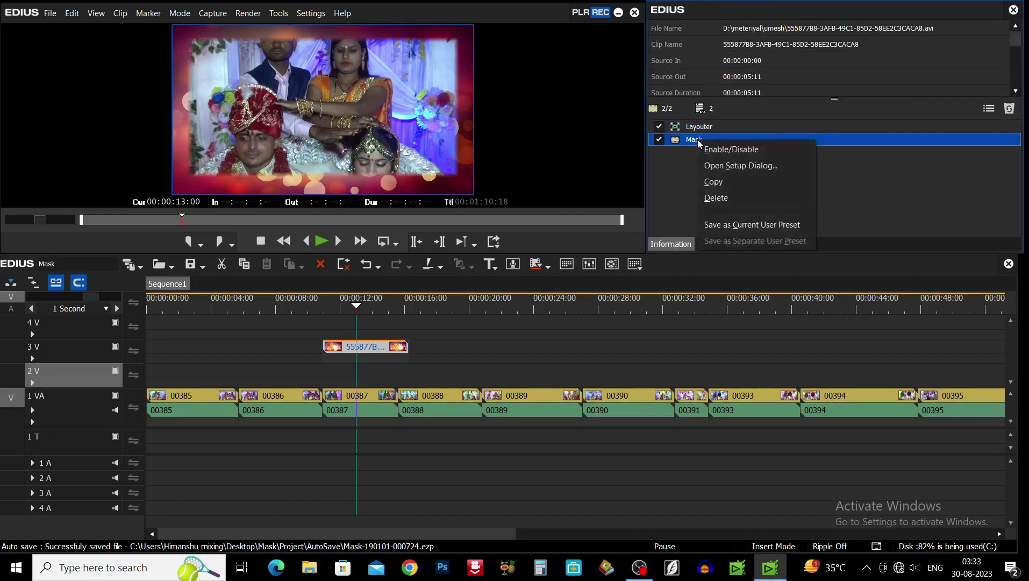
click(775, 230)
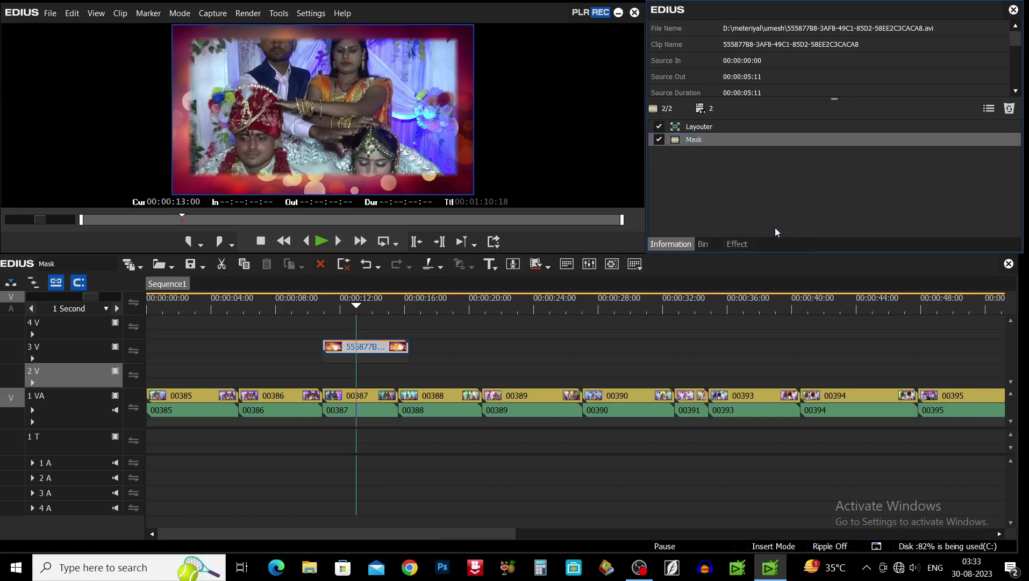
Step: Find the saved Mask1 preset among the video filters and open its name for editing
click(736, 244)
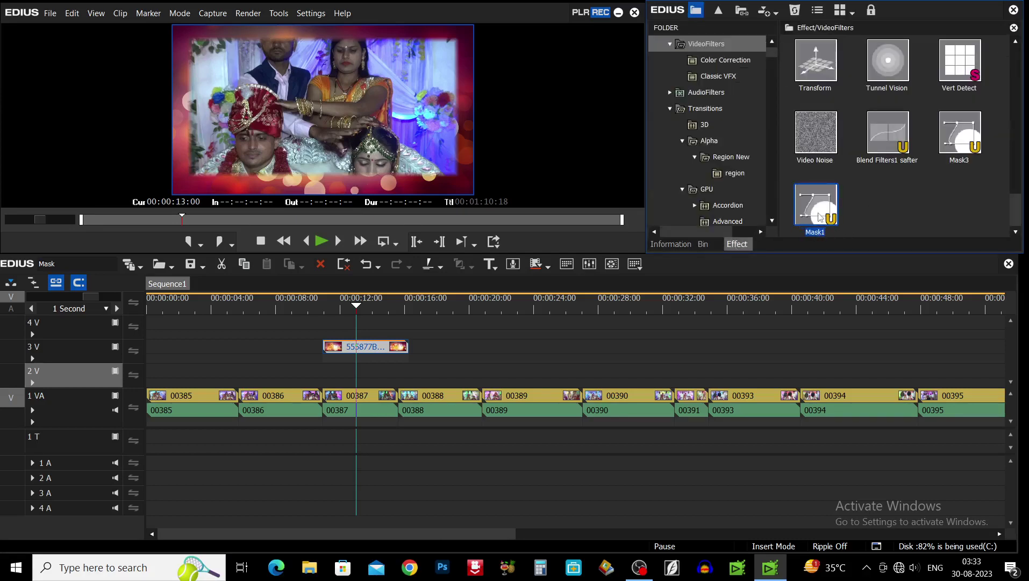
mouse_move(821, 214)
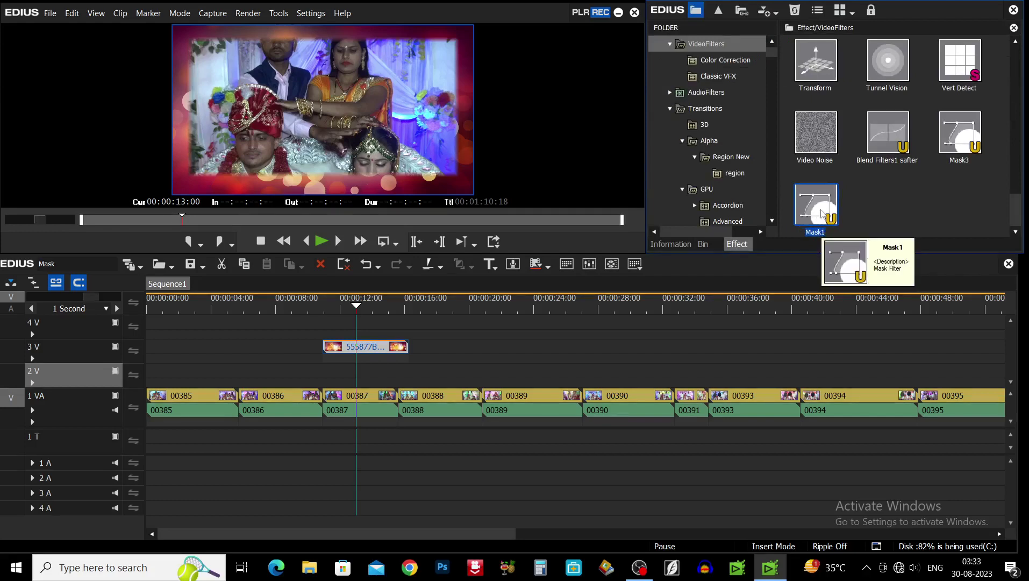
right_click(821, 214)
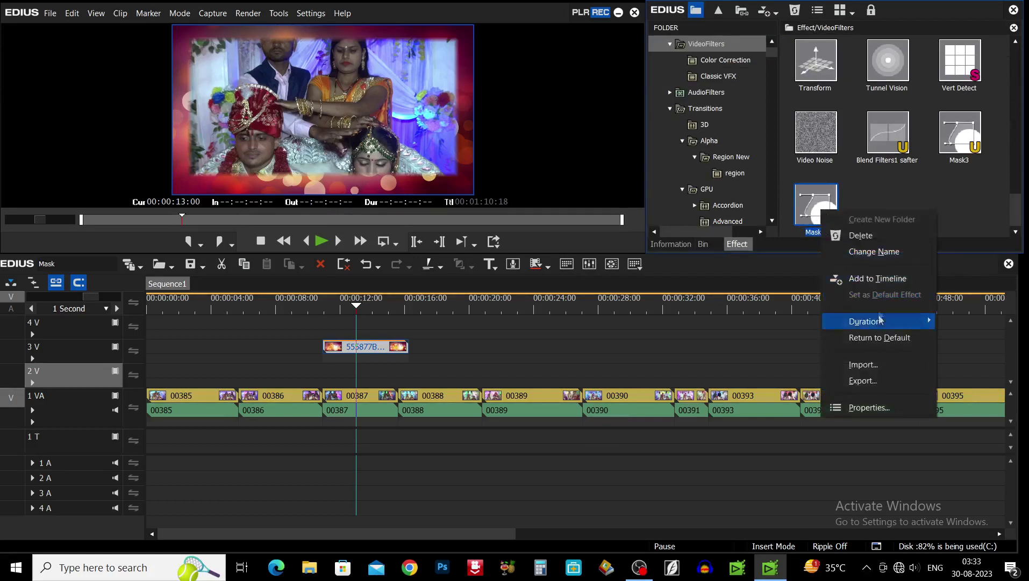
click(883, 253)
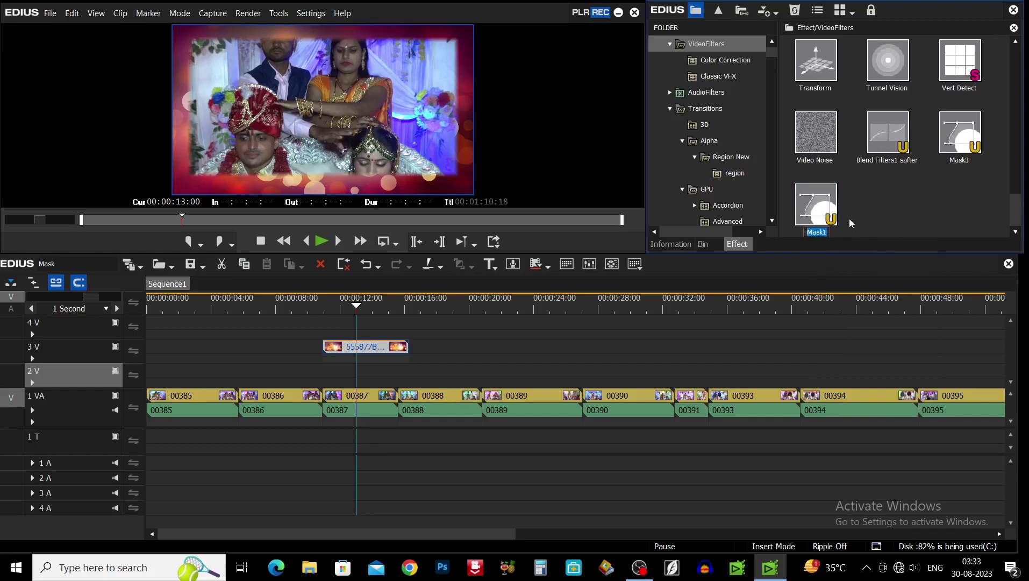
key(Return)
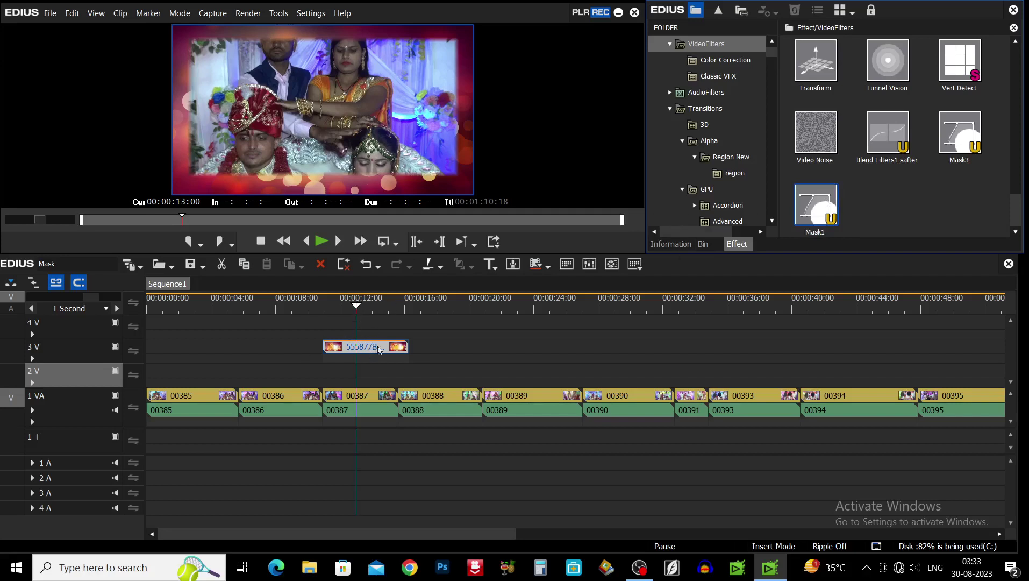
Step: Delete the Mask filter from the bokeh clip and apply a fresh default Mask video filter to it
click(671, 243)
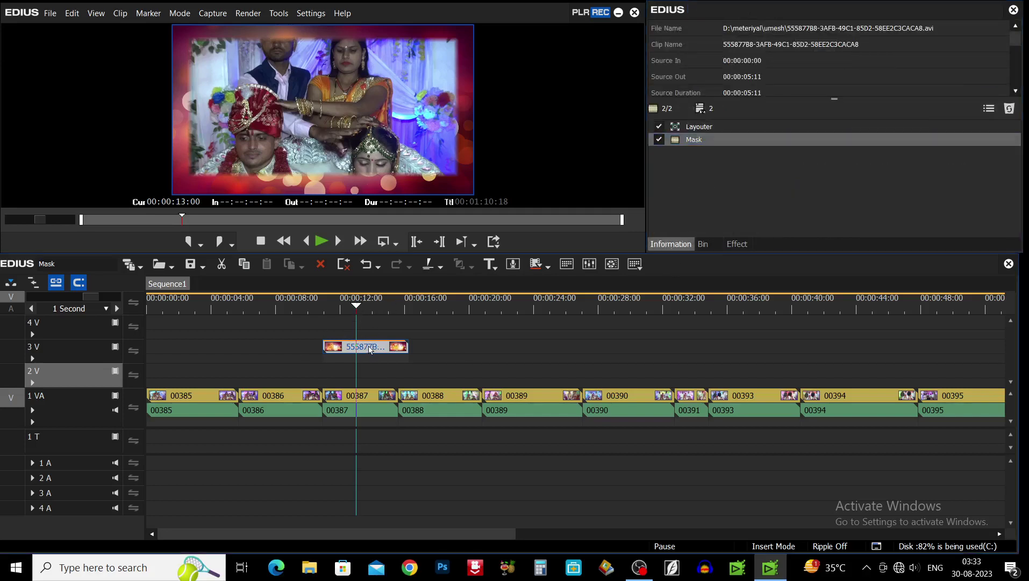
key(Delete)
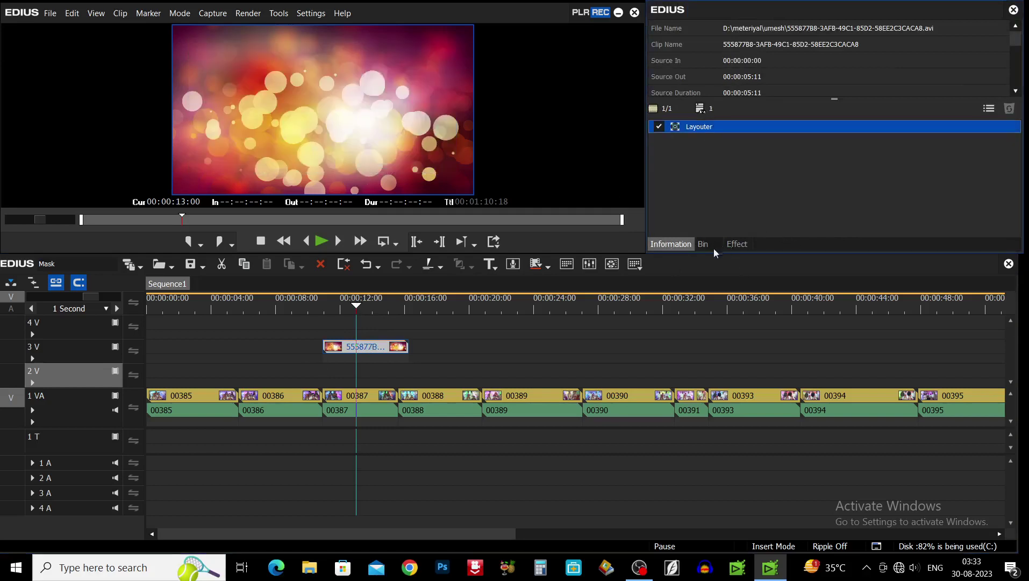
click(737, 245)
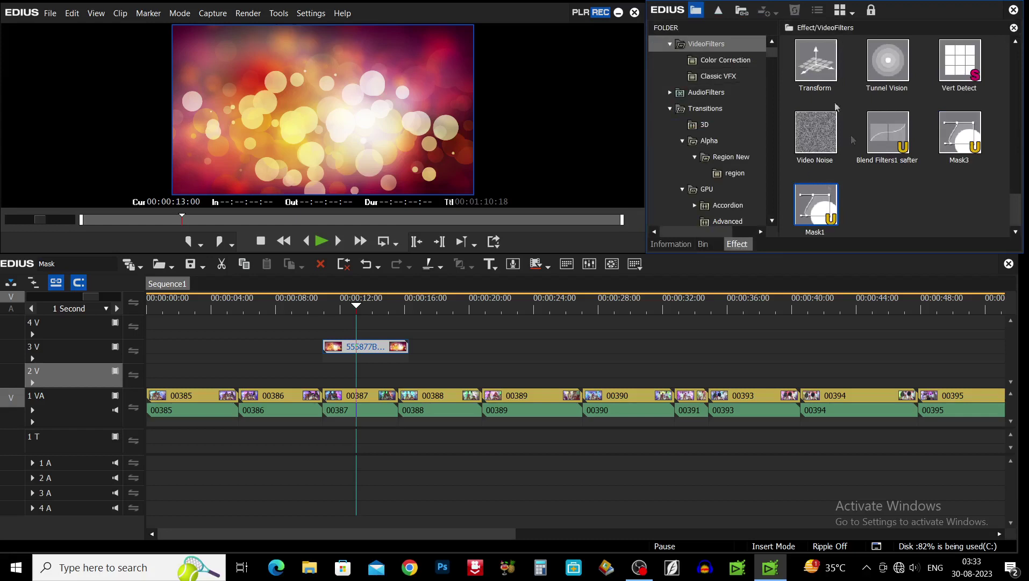
scroll(894, 153, up, 2)
scroll(893, 156, up, 4)
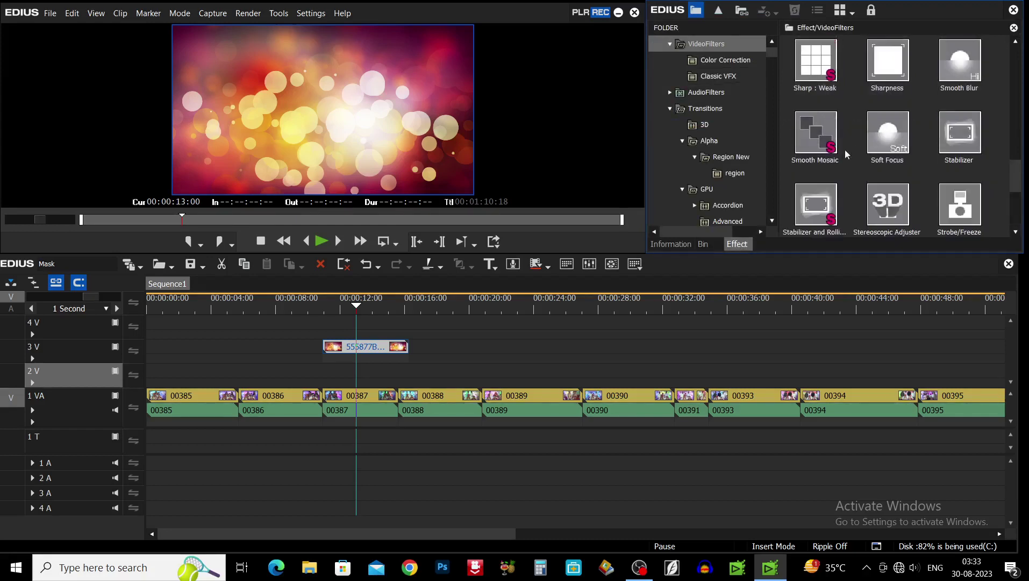
scroll(875, 151, up, 2)
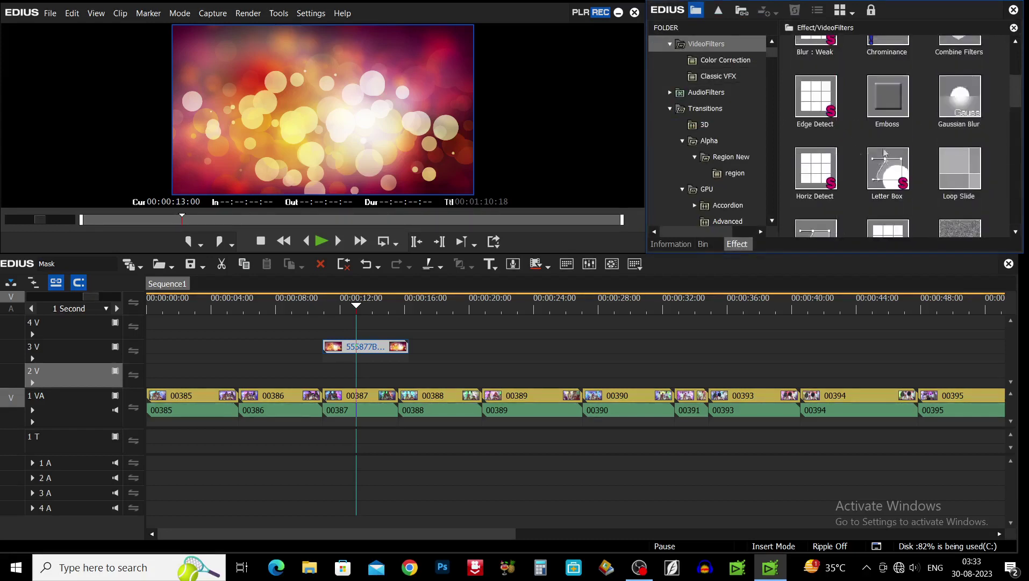
scroll(864, 179, up, 1)
drag(816, 137, 371, 347)
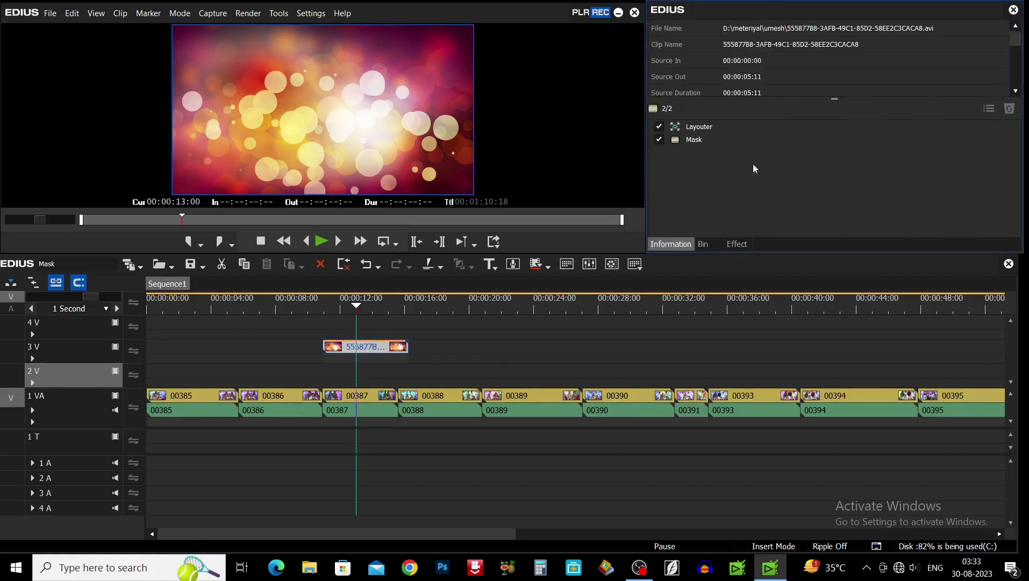
Step: In the bokeh clip's Mask settings, draw a very thin horizontal rectangle across the frame, enable the inside filter and set inside opacity to 0%
double_click(710, 142)
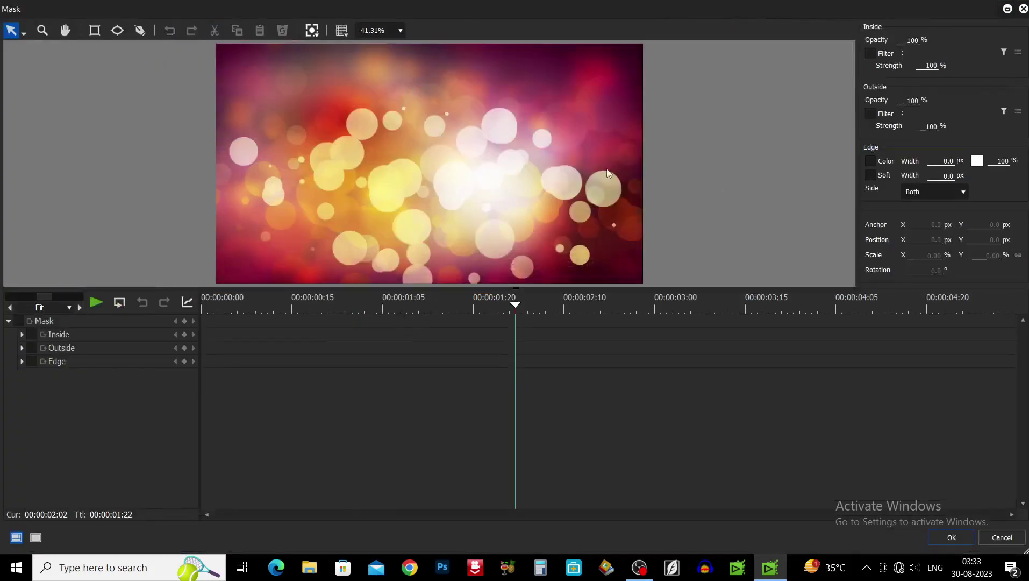
click(94, 31)
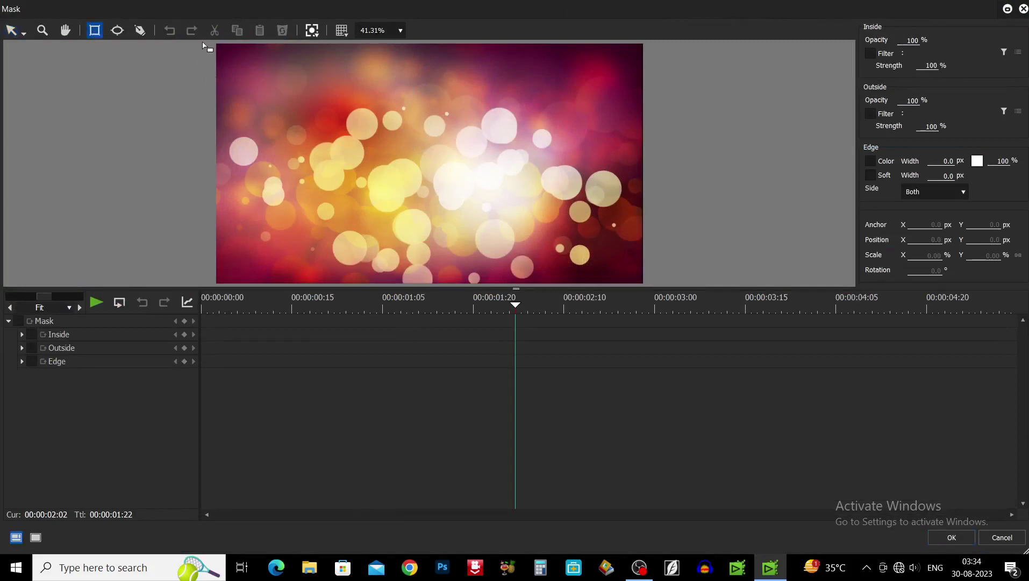
drag(142, 111, 857, 112)
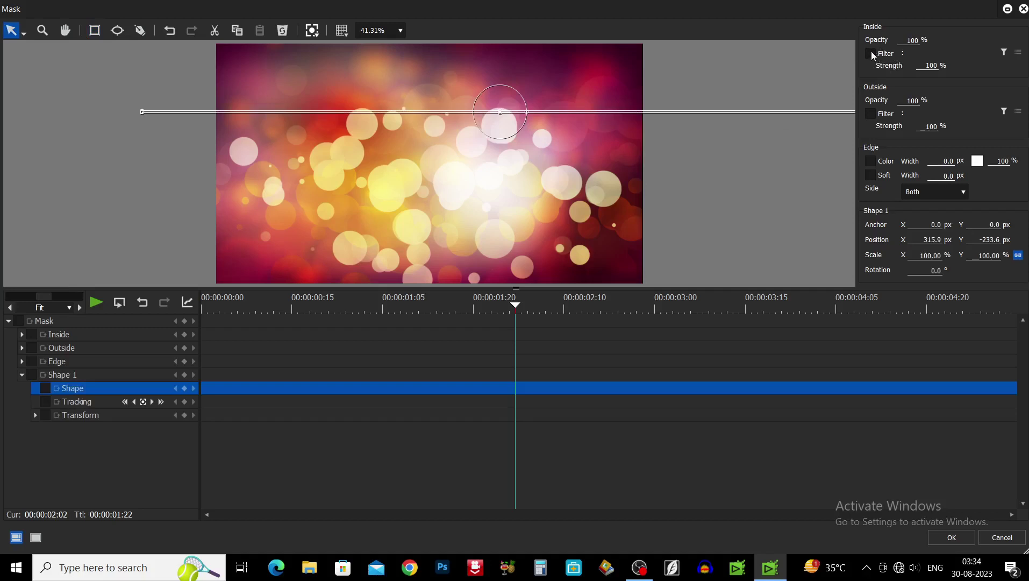
drag(913, 43, 843, 232)
Step: Rotate the thin mask shape to about 28.4° and move it to about X 18.2, Y 6.1 px
drag(528, 114, 422, 172)
click(422, 173)
click(422, 172)
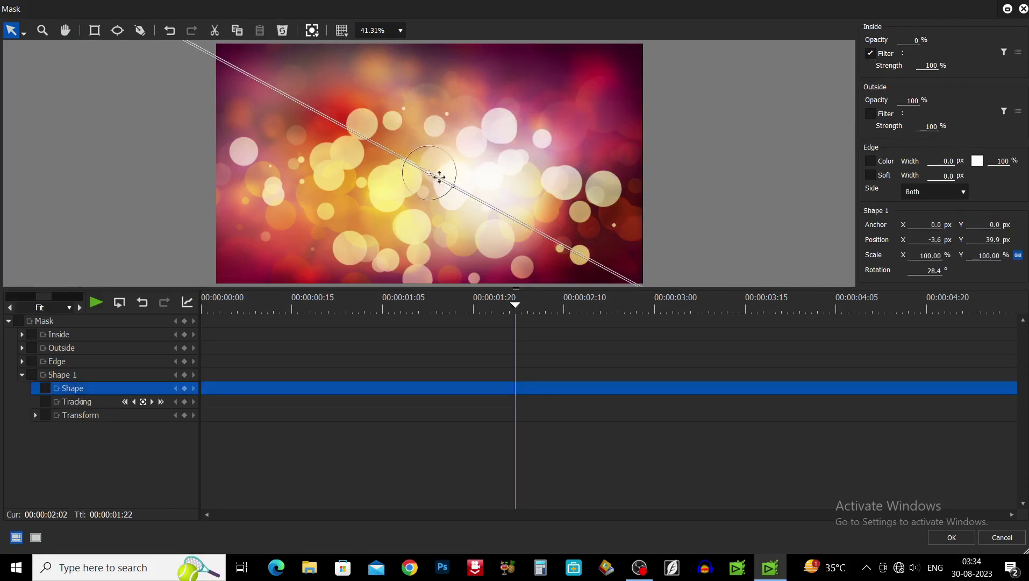
drag(445, 172, 447, 171)
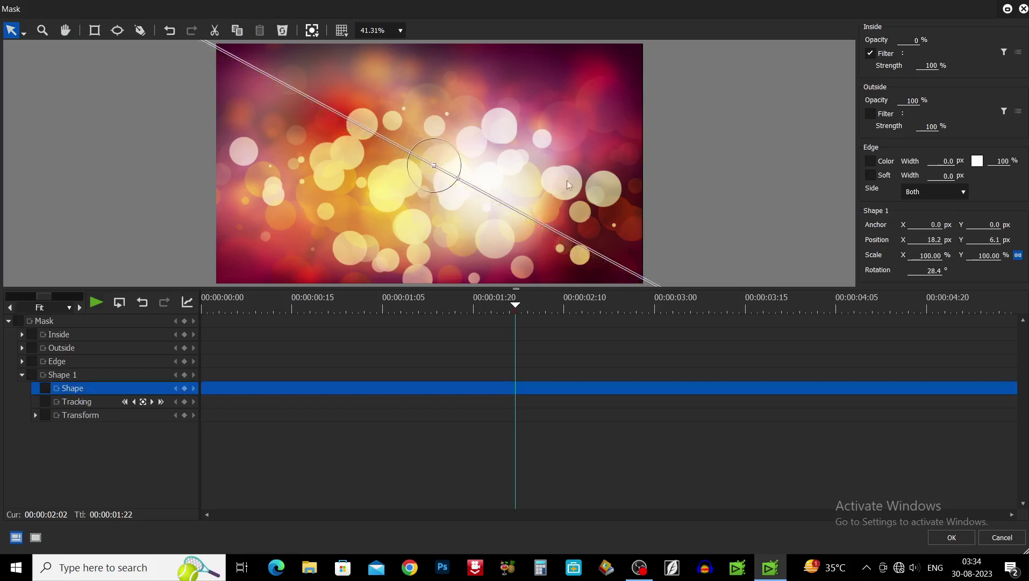
Step: Enable keyframing for all Mask parameters and add their keyframes at 00:00:00:00
drag(514, 306, 203, 305)
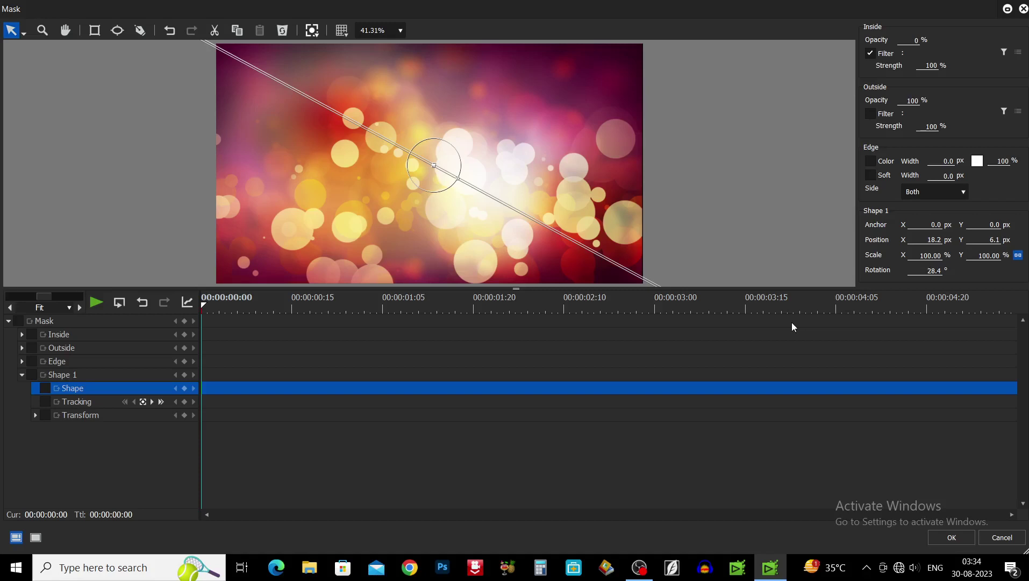
click(19, 321)
click(185, 322)
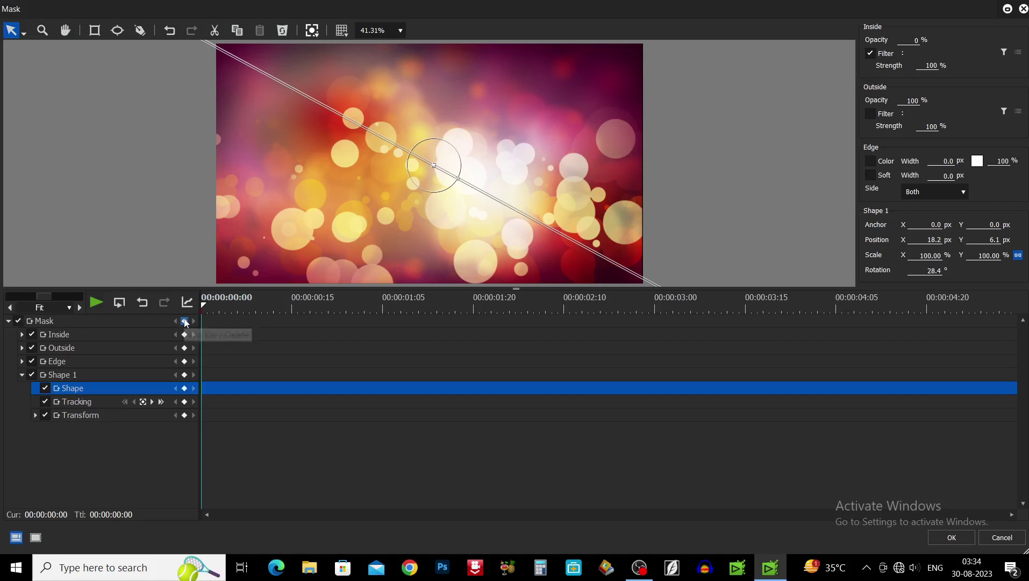
Step: At 00:00:02:24, enlarge the mask shape to a scale of about 15717.31% and apply the Mask settings
click(226, 307)
drag(227, 307, 647, 329)
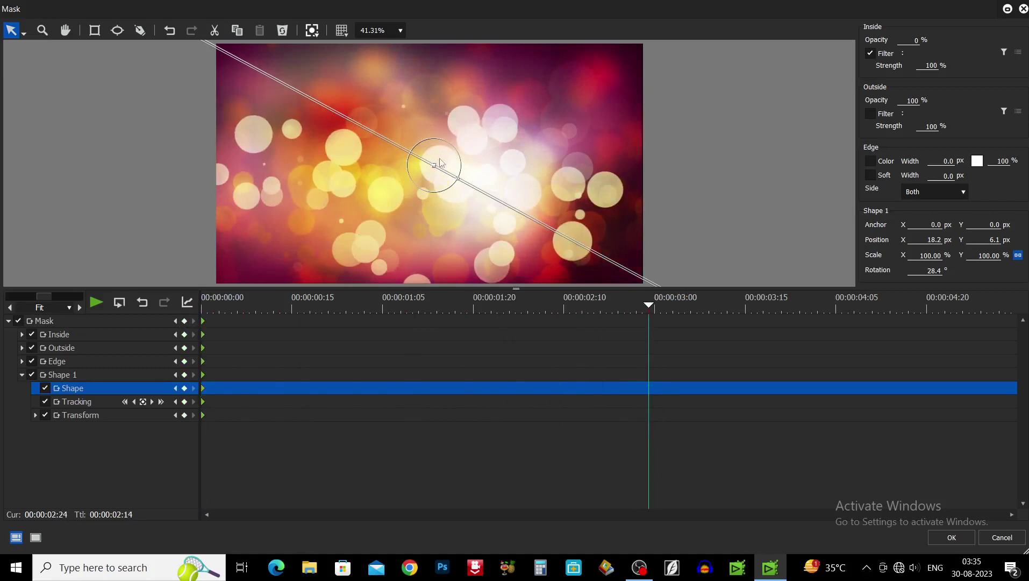
drag(437, 167, 624, 76)
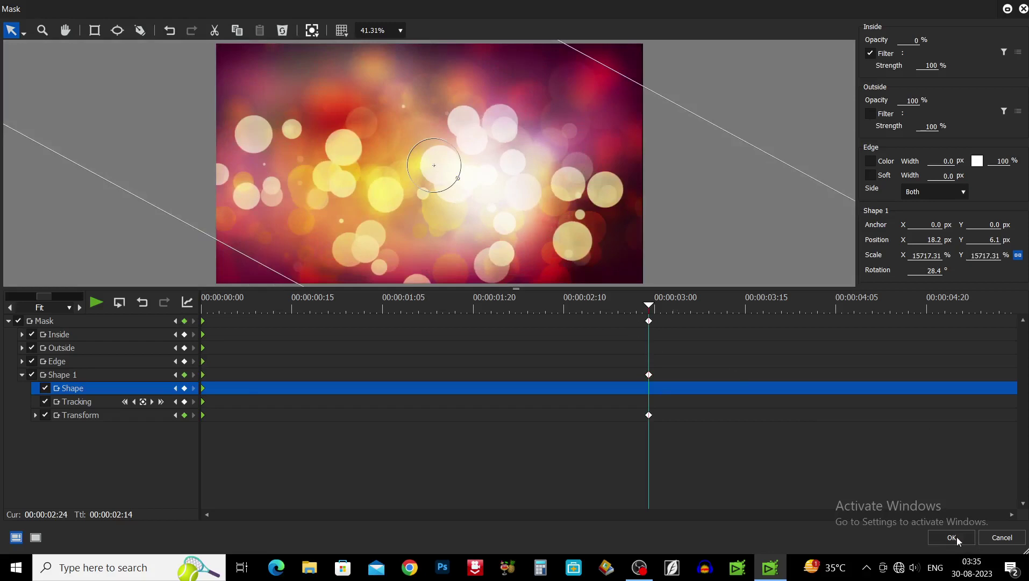
click(952, 537)
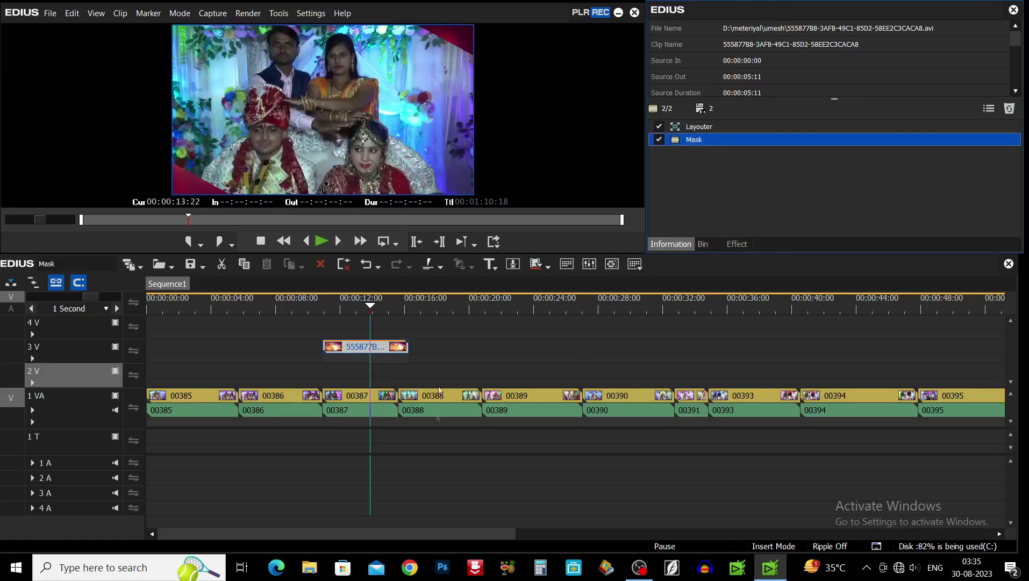
Step: Play the timeline from the start of the bokeh clip to check the diagonal mask opening over clip 00387
drag(368, 304, 322, 305)
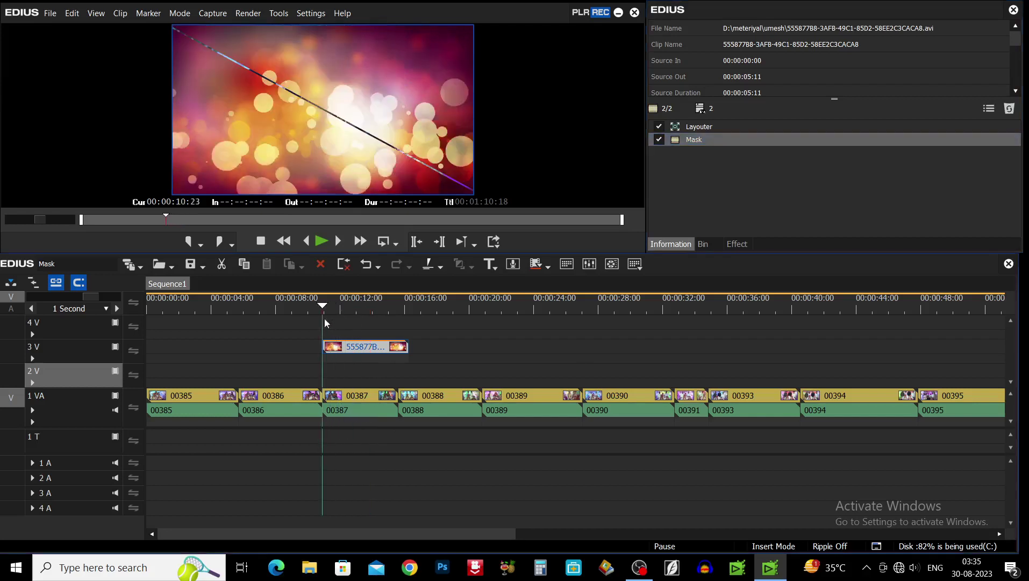
key(space)
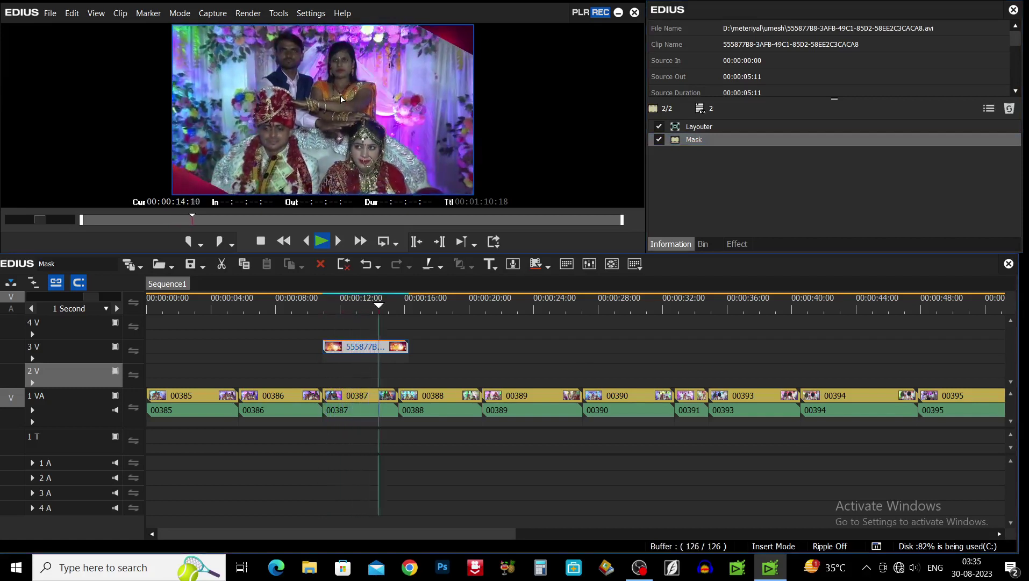
key(space)
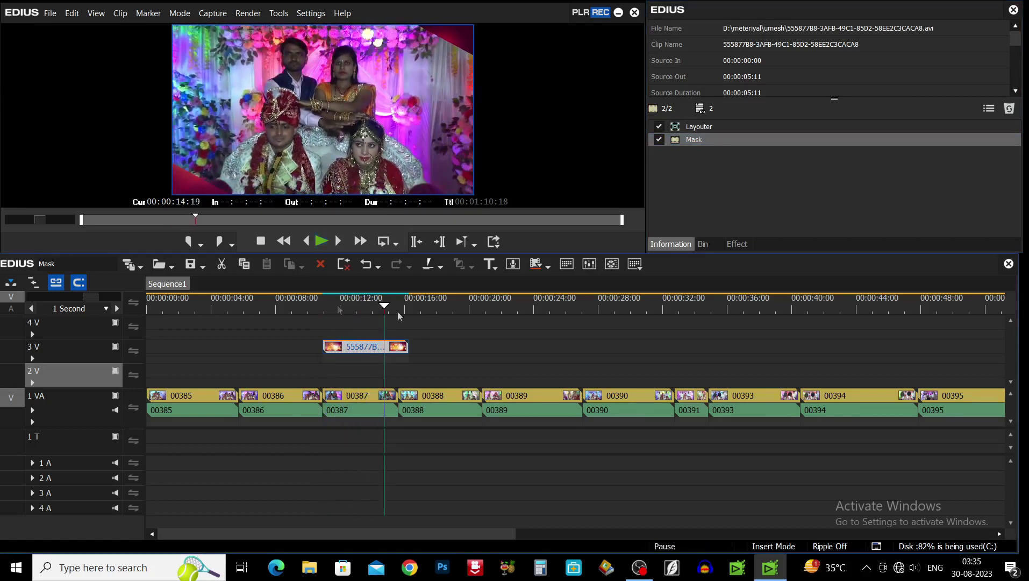
drag(386, 305, 366, 323)
Step: Reopen the bokeh clip's Mask settings and, at 00:00:00:00, enable the edge colour with a width of 4.3 px
double_click(720, 139)
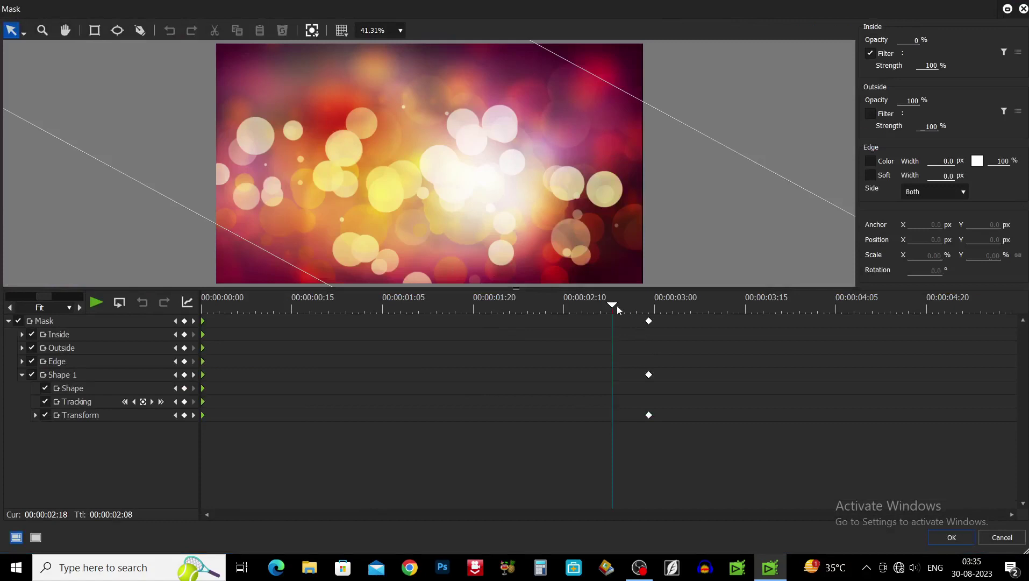
drag(617, 305, 203, 323)
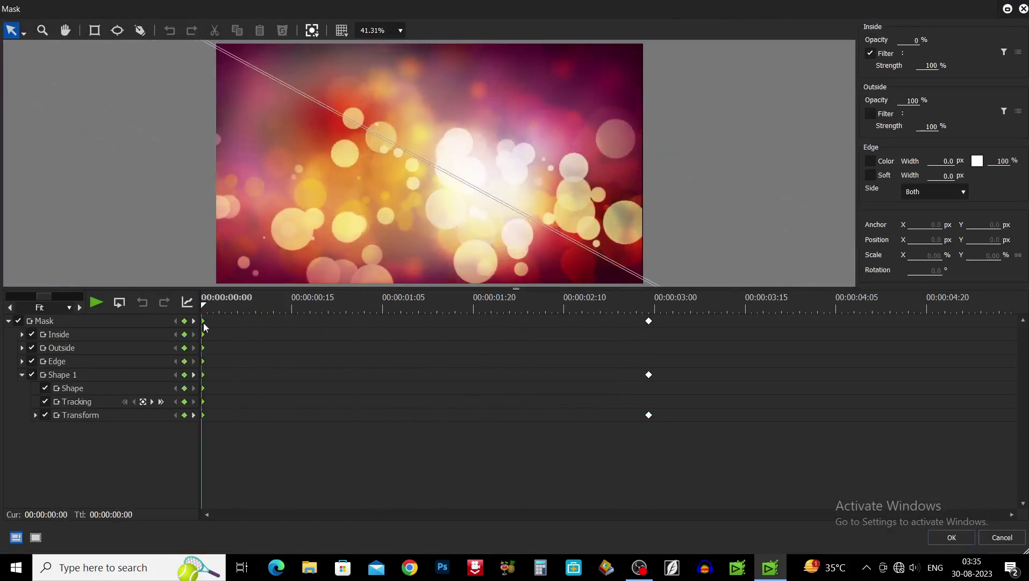
click(871, 161)
click(951, 162)
drag(955, 161, 958, 138)
Step: Set the mask's edge colour to bright green, scrub to the 00:00:02:24 keyframe to check it, and apply the Mask settings
click(977, 161)
click(264, 84)
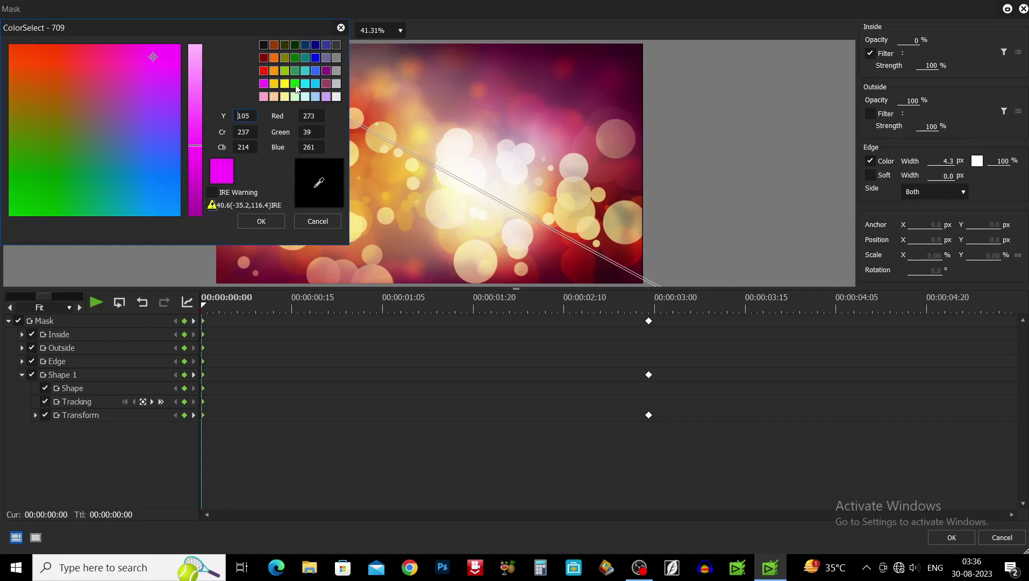
click(296, 86)
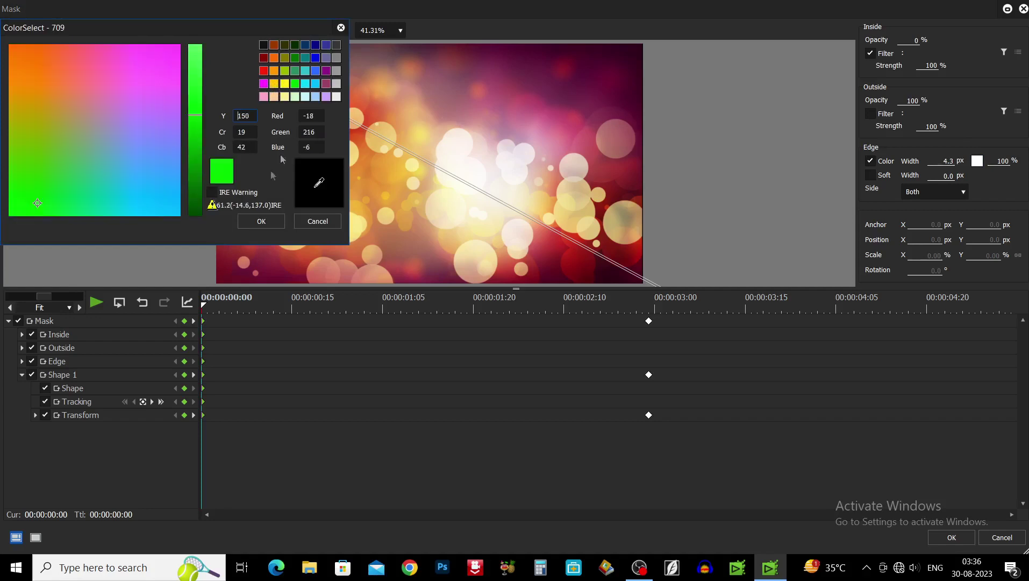
click(261, 221)
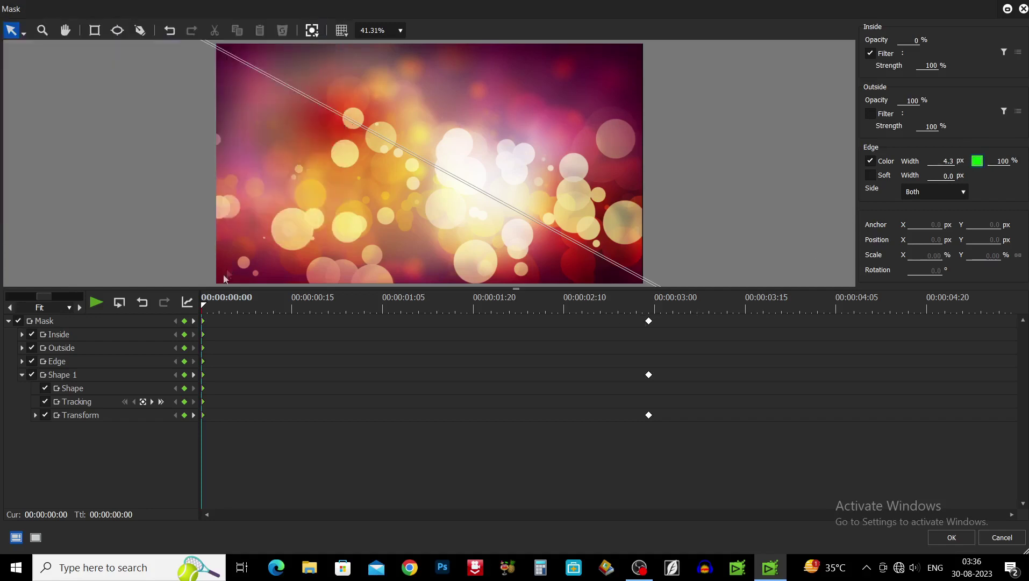
click(219, 304)
drag(228, 302, 651, 293)
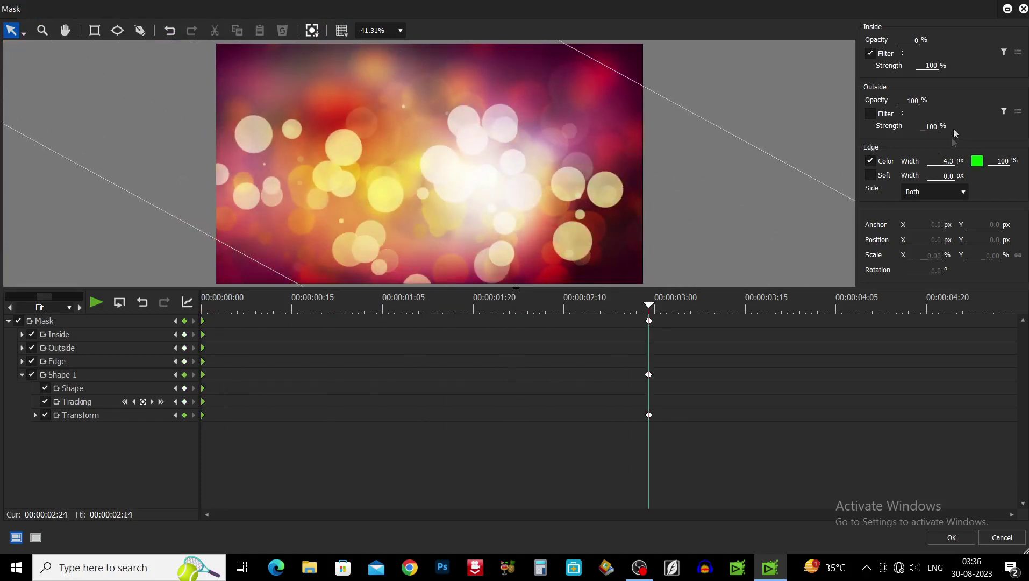
click(965, 537)
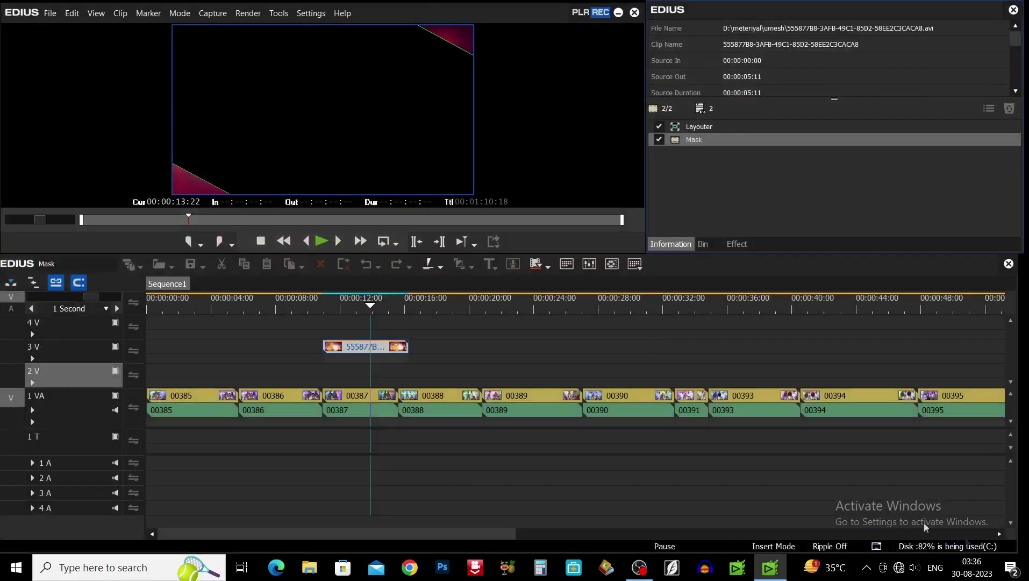
Step: Play the diagonal green-edged reveal full screen from the start of the bokeh clip, and scrub through it on the timeline
drag(370, 306, 322, 304)
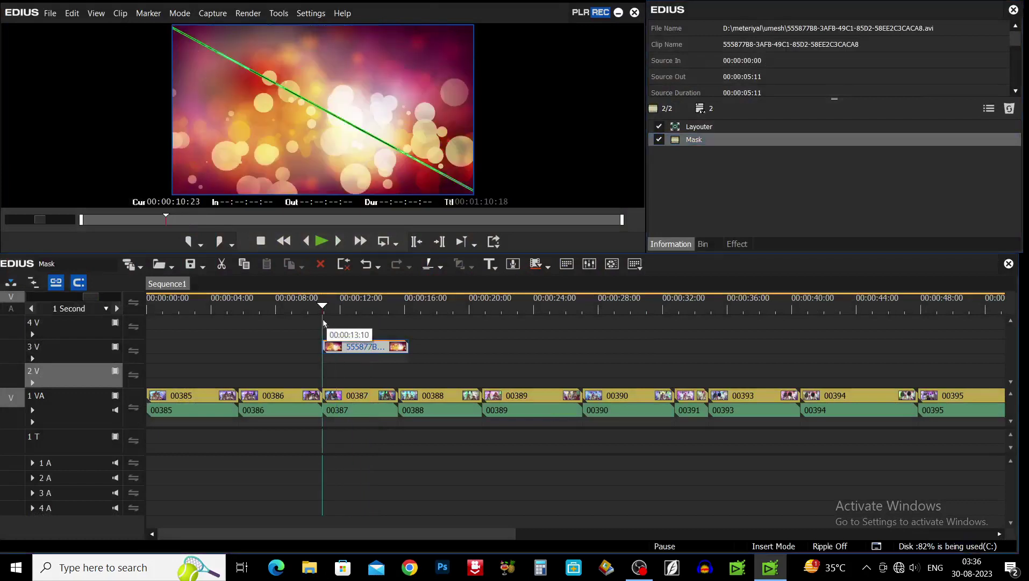
key(F11)
key(space)
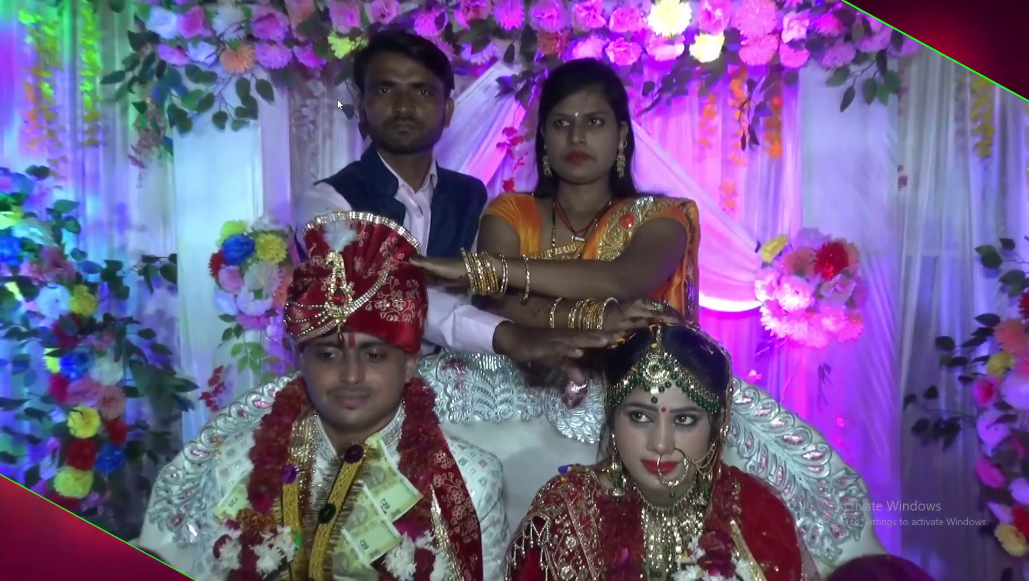
key(Escape)
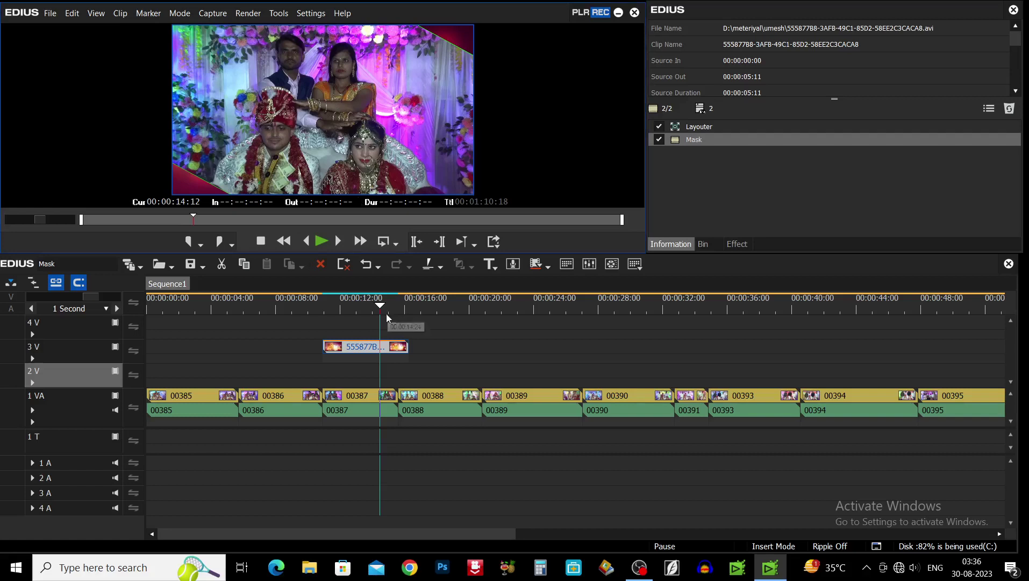
drag(397, 307, 369, 326)
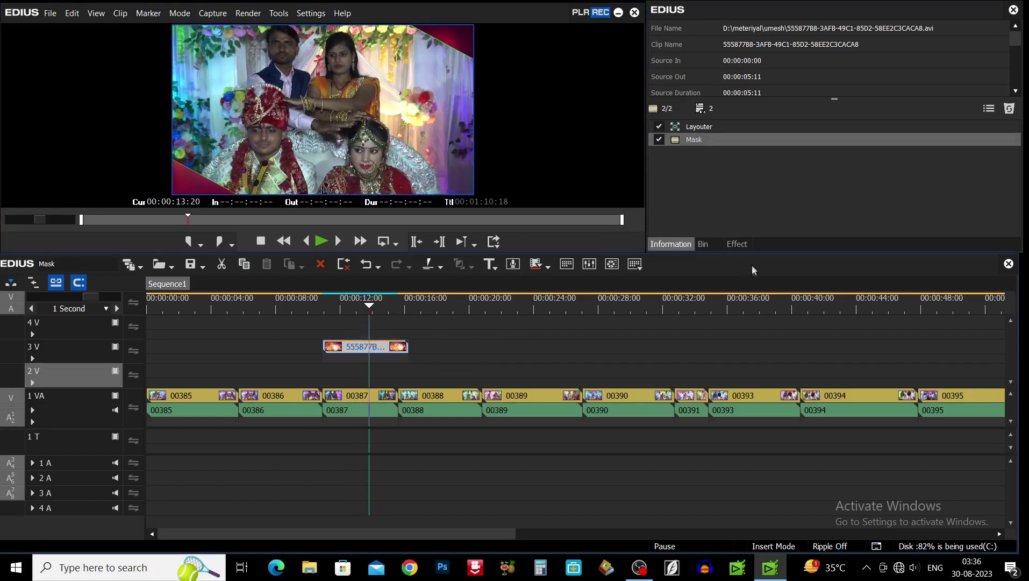
Step: Save the bokeh clip's Mask filter as a current user preset and view it among the video filters
click(742, 245)
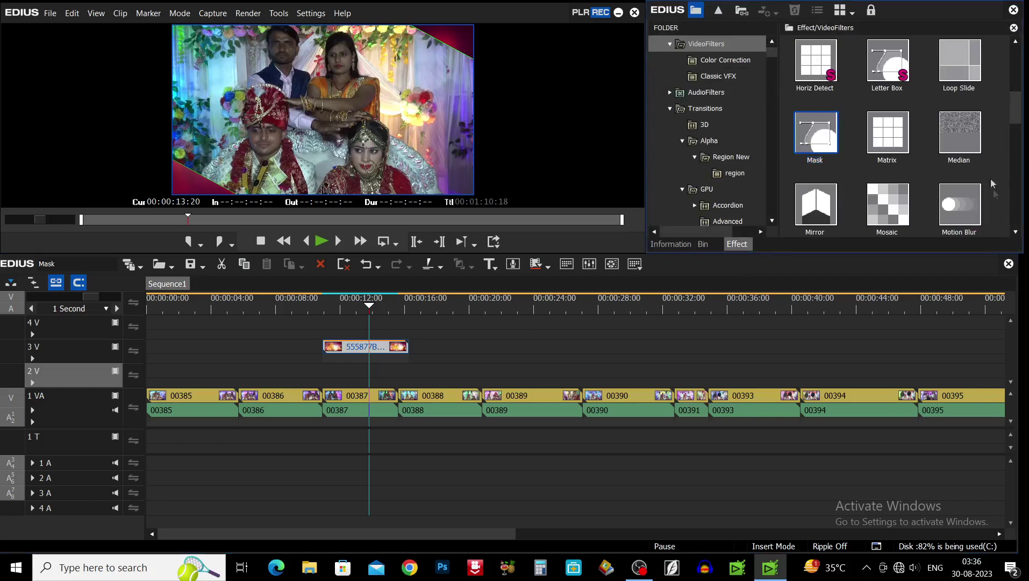
click(671, 245)
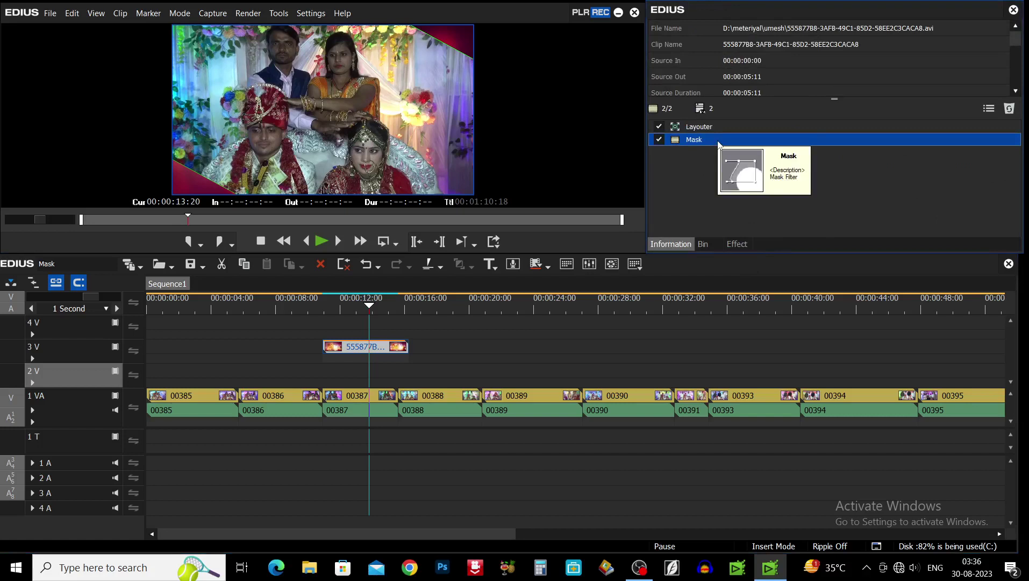
right_click(718, 143)
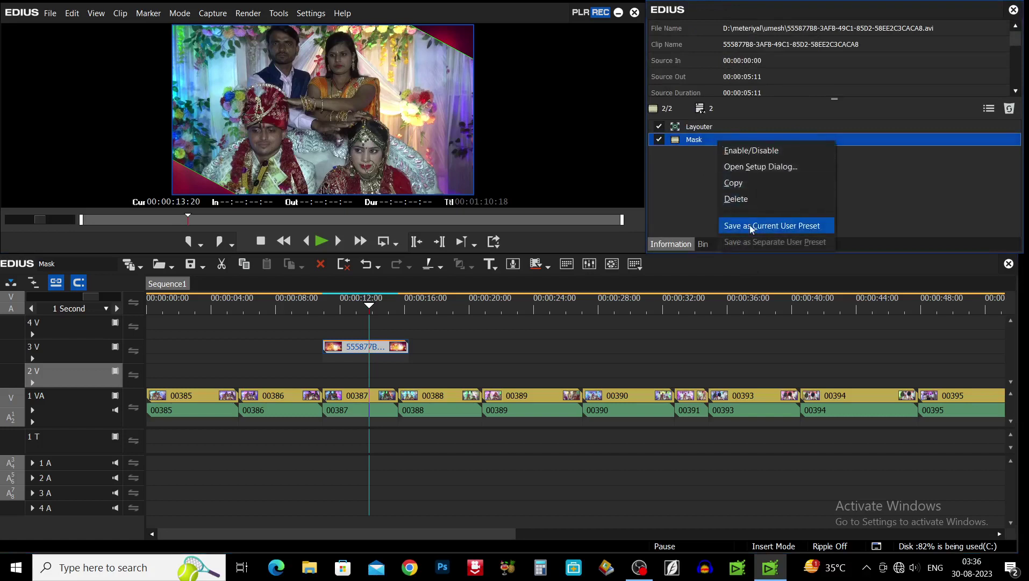
click(806, 228)
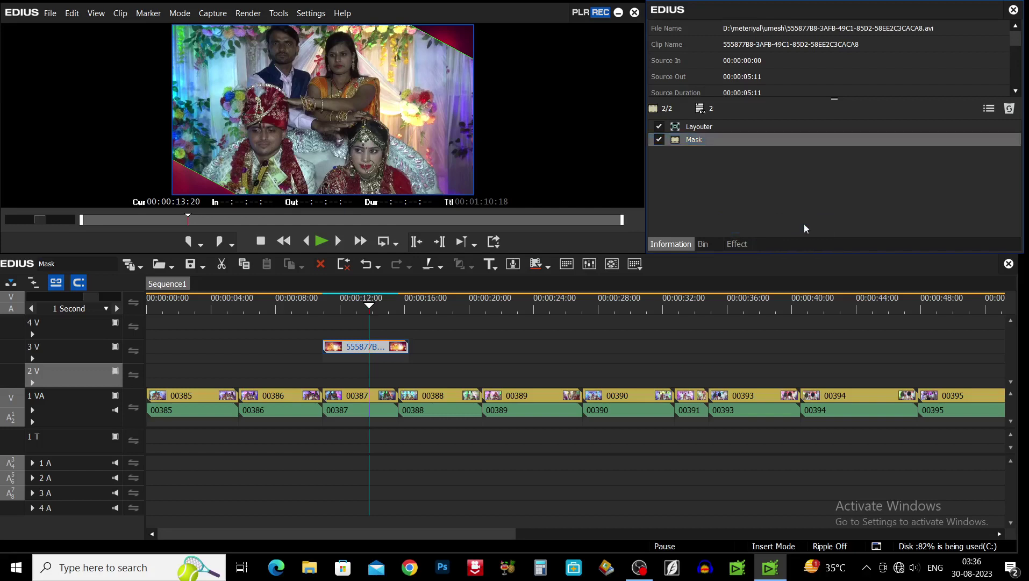
click(737, 245)
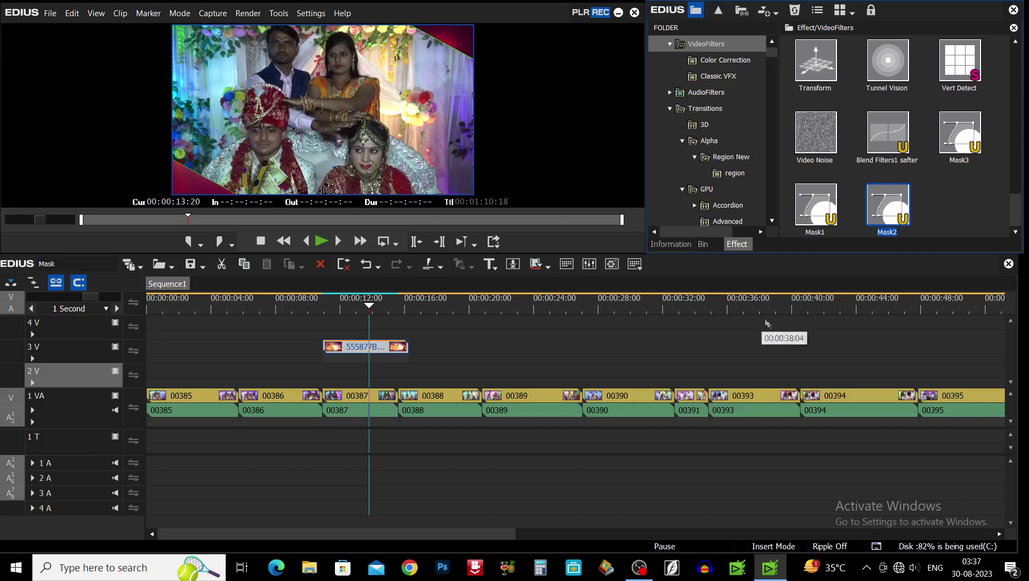
Step: Delete the Mask filter from the bokeh clip on track 3 V
click(384, 348)
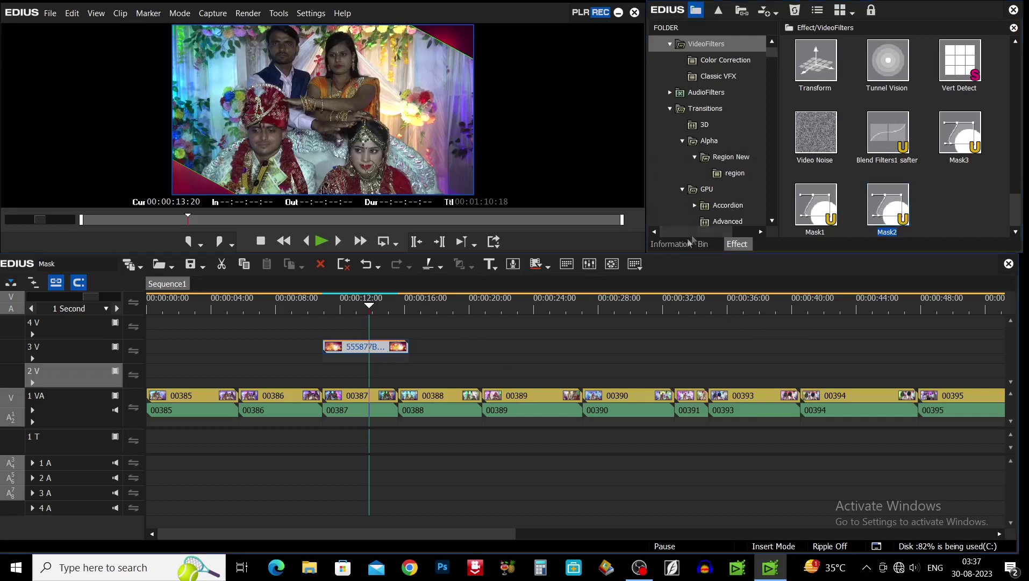
click(671, 243)
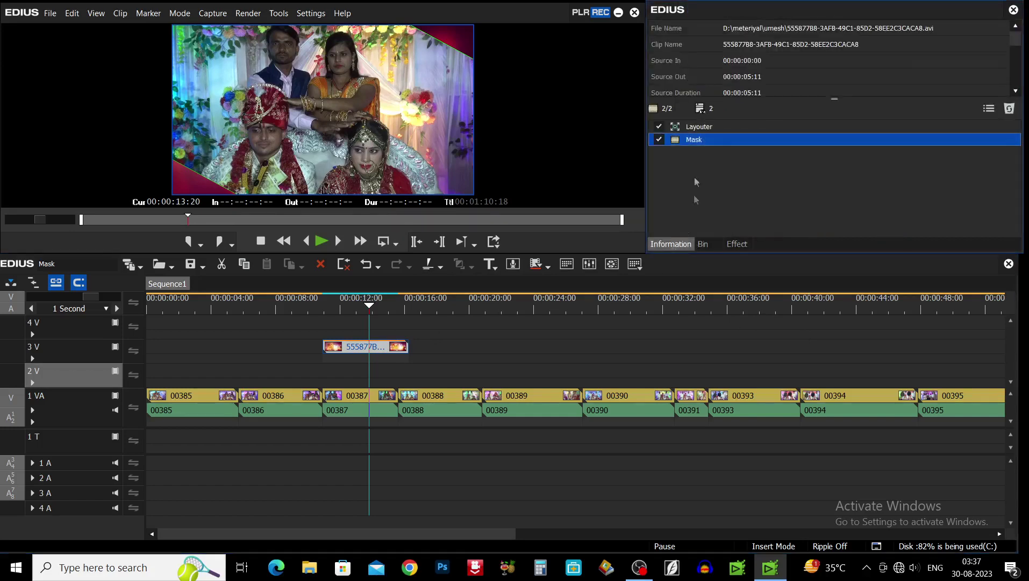
key(Delete)
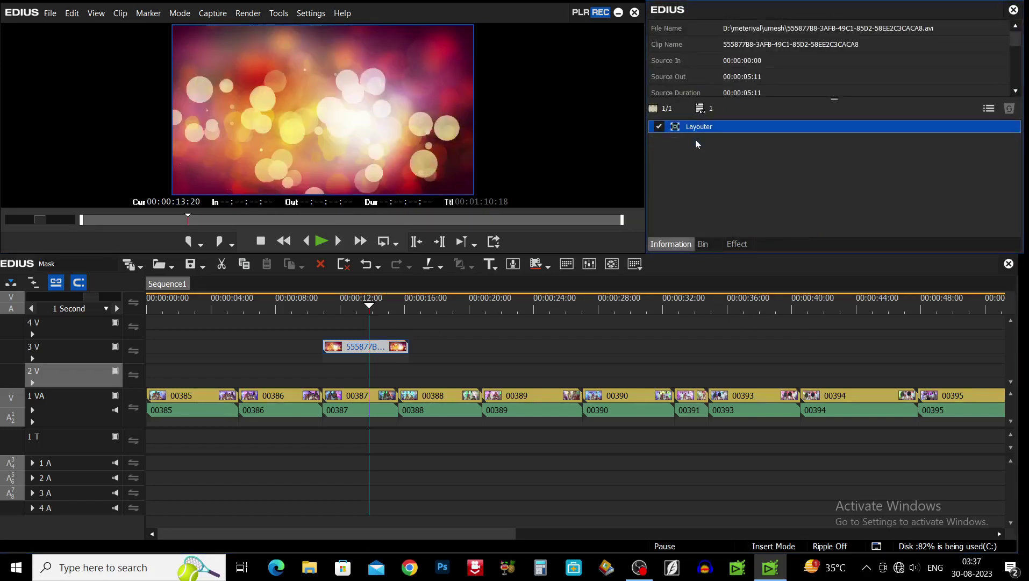
Step: Apply the Mask2 user preset to the bokeh clip on track 3 V and scrub the timeline to check the reveal
click(737, 244)
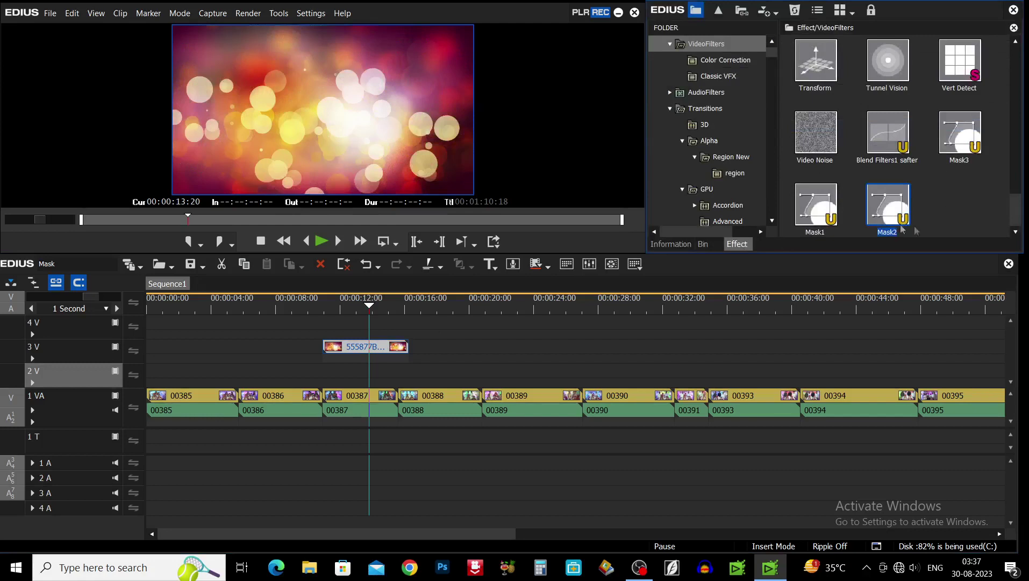
drag(899, 196, 383, 347)
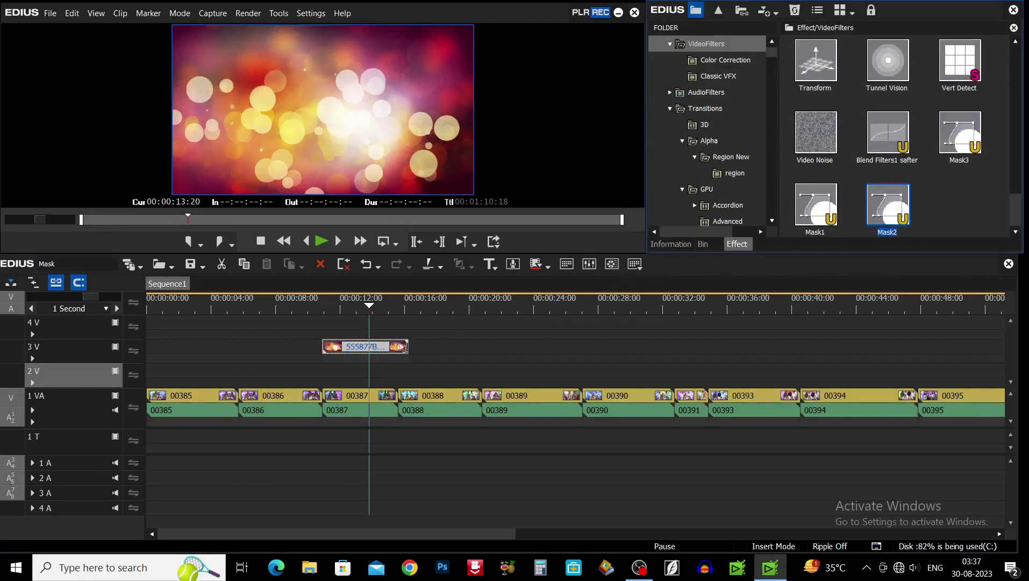
mouse_move(370, 307)
mouse_down()
mouse_move(337, 308)
mouse_move(396, 319)
mouse_move(322, 318)
mouse_move(375, 326)
mouse_up()
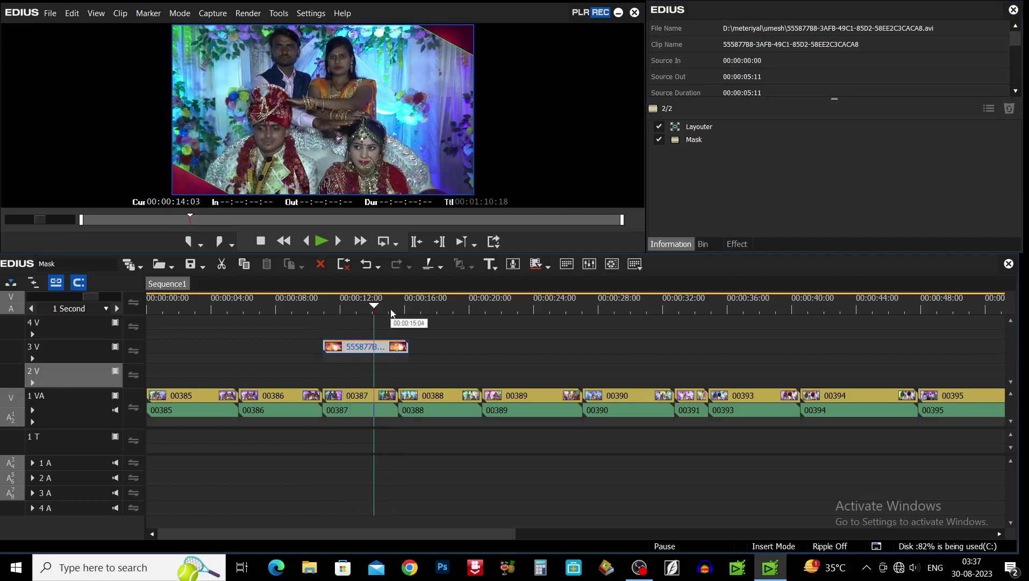
drag(374, 307, 399, 311)
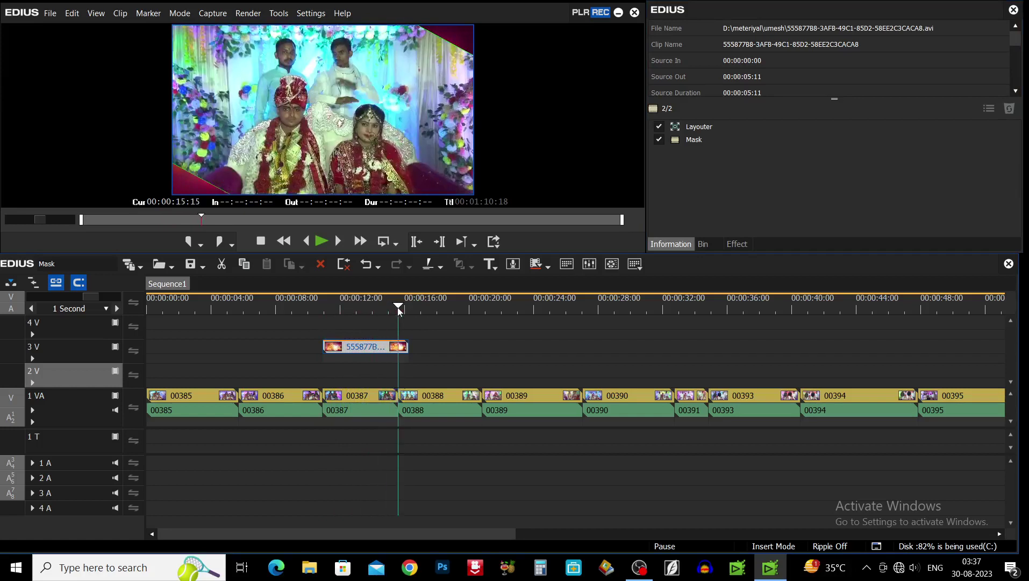